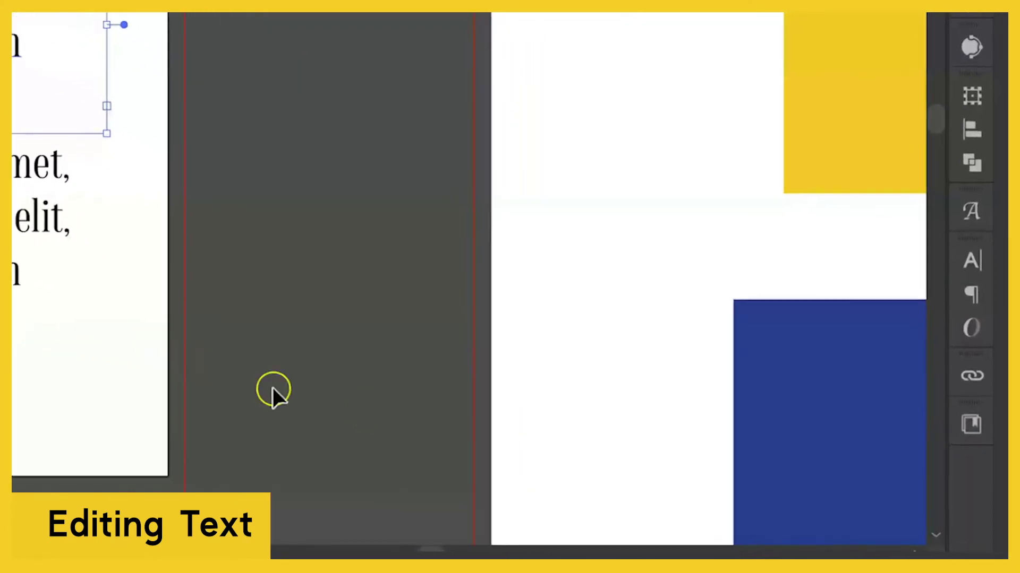
- Bring up the Character panel from the right-hand dock for the lorem ipsum text
click(971, 263)
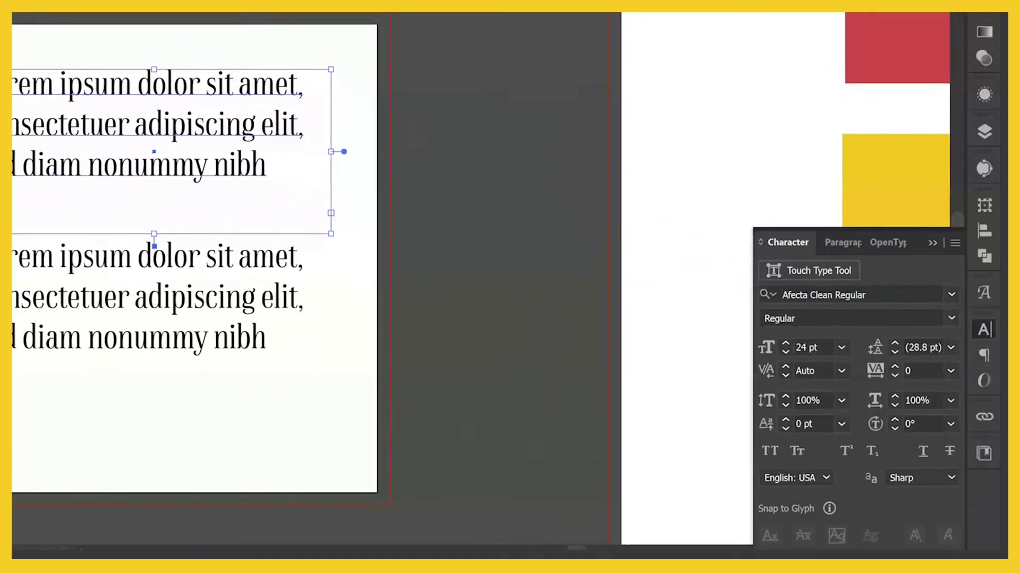
click(267, 29)
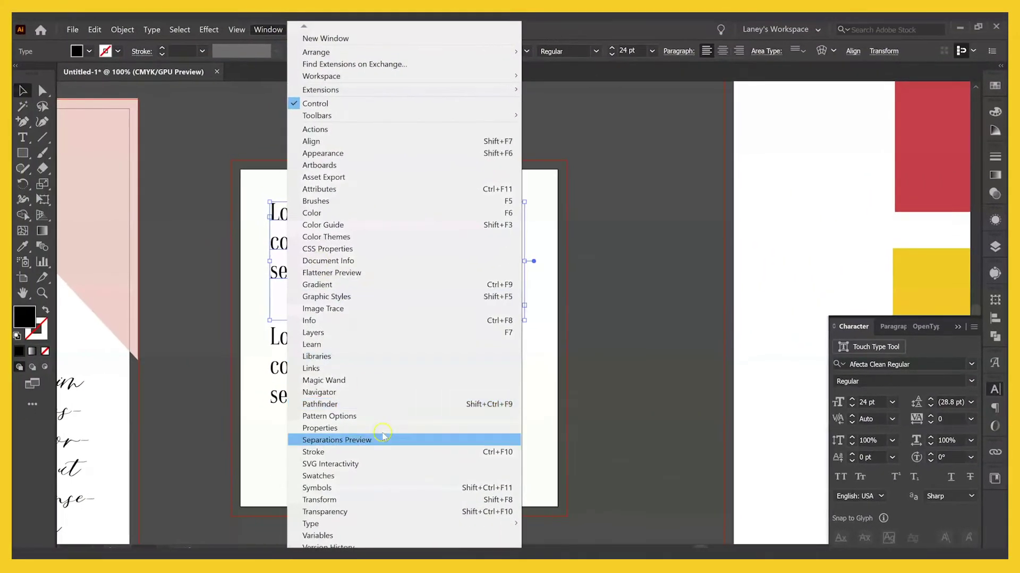
mouse_move(395, 524)
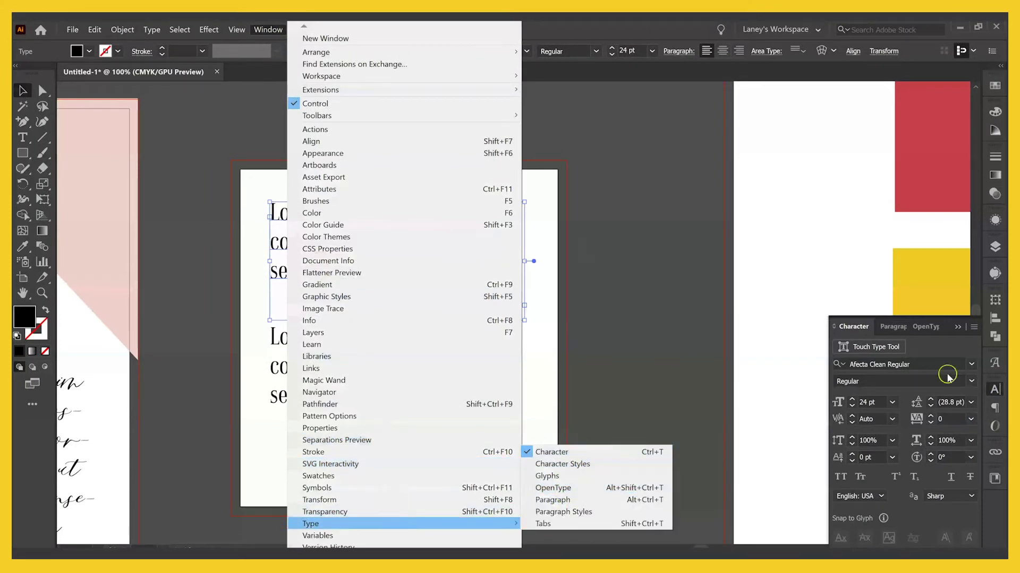
click(995, 390)
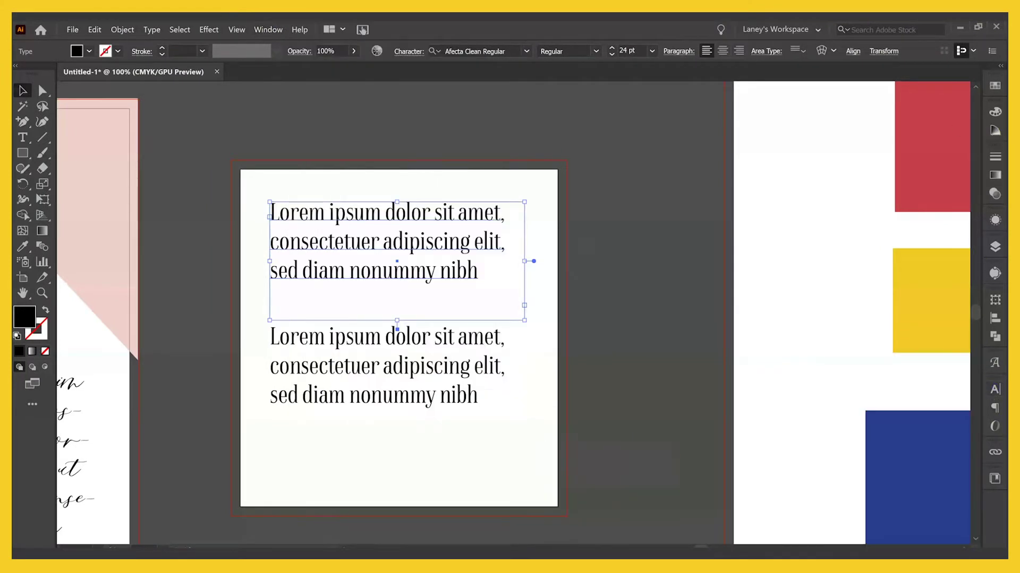
click(995, 391)
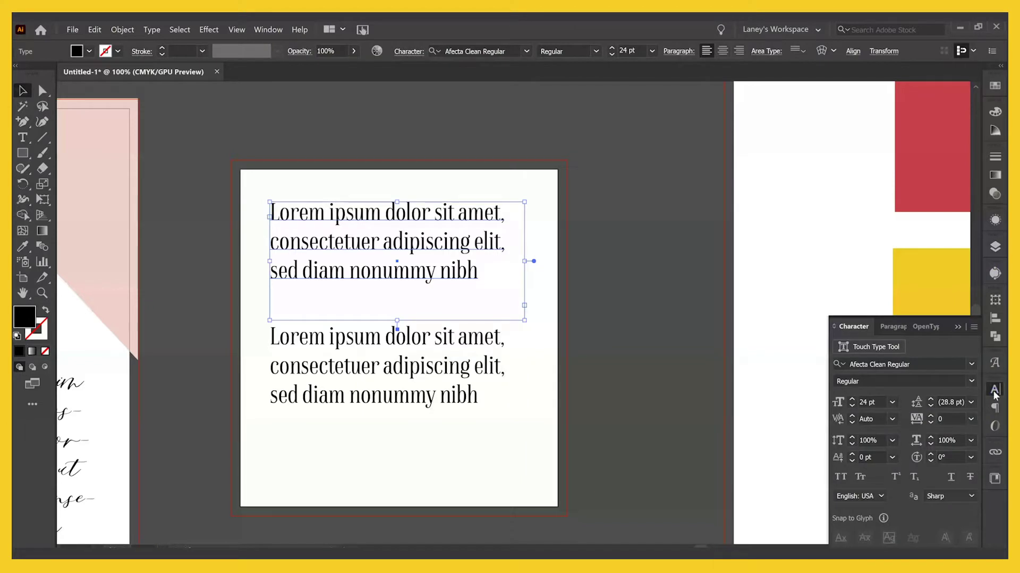
click(930, 407)
- Give the top block 75 tracking, 20 pt size, All Caps, Regular style and 12 pt leading
click(969, 420)
click(970, 378)
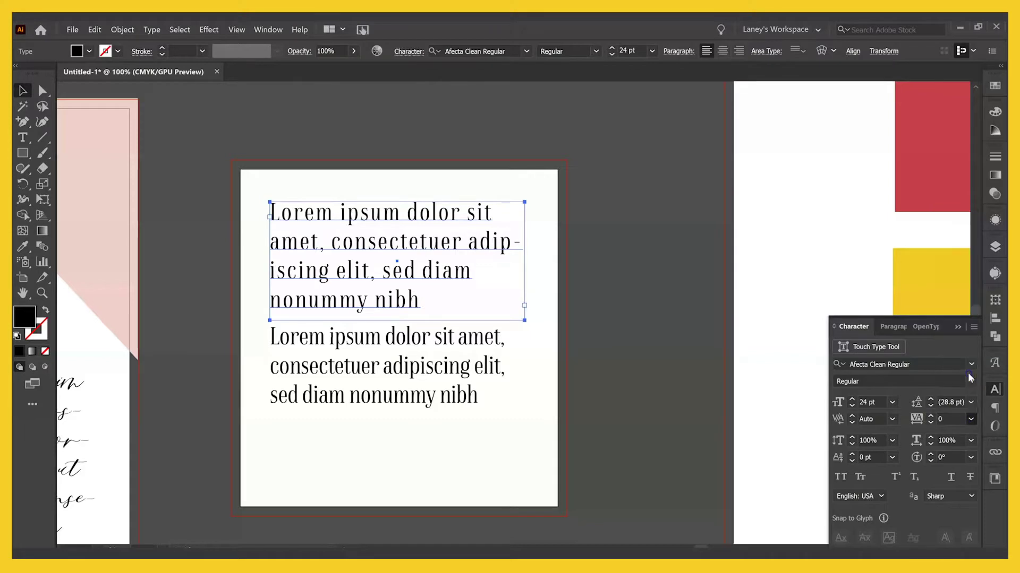
click(853, 406)
click(853, 407)
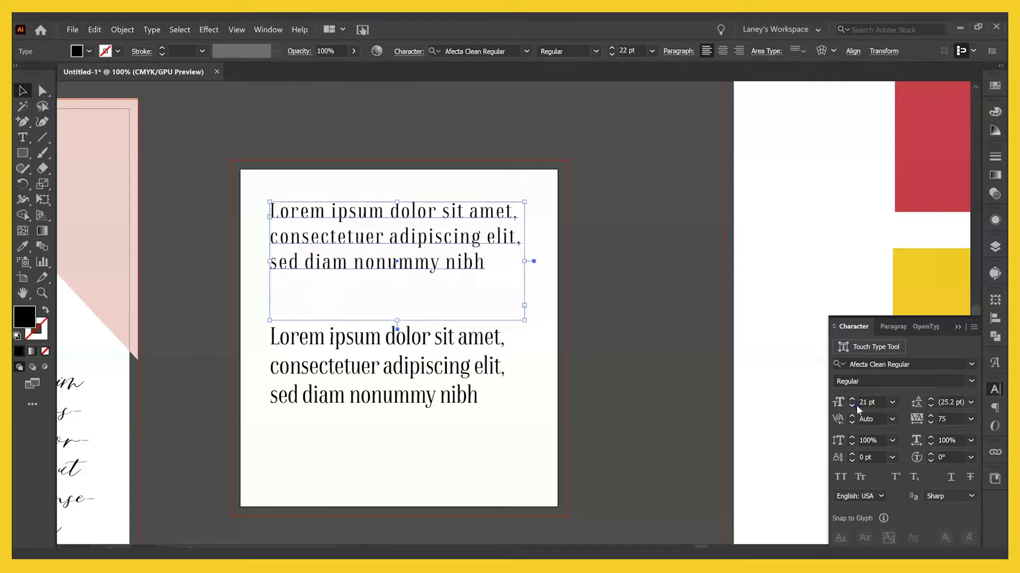
click(853, 407)
click(853, 407)
click(839, 477)
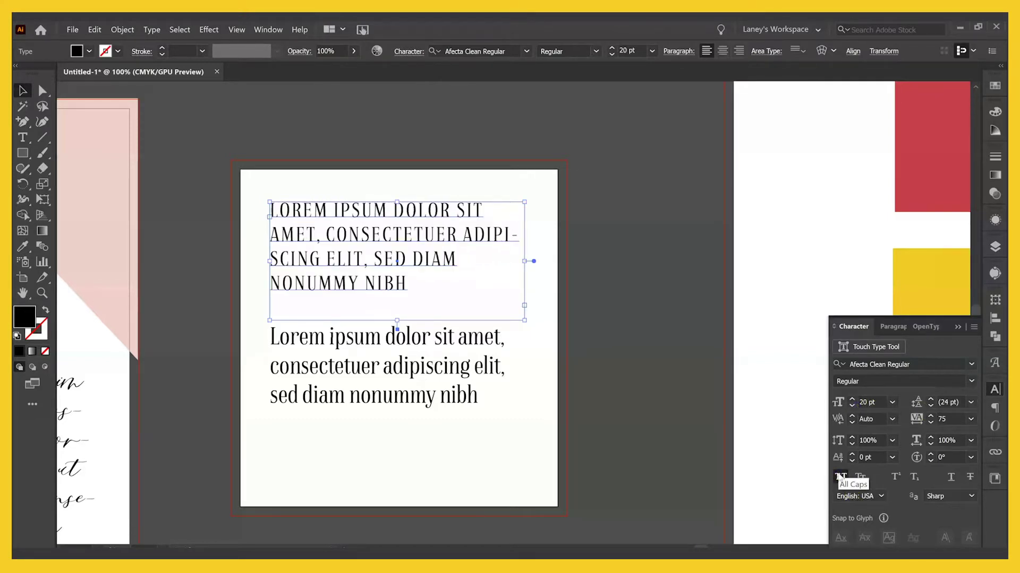
click(904, 381)
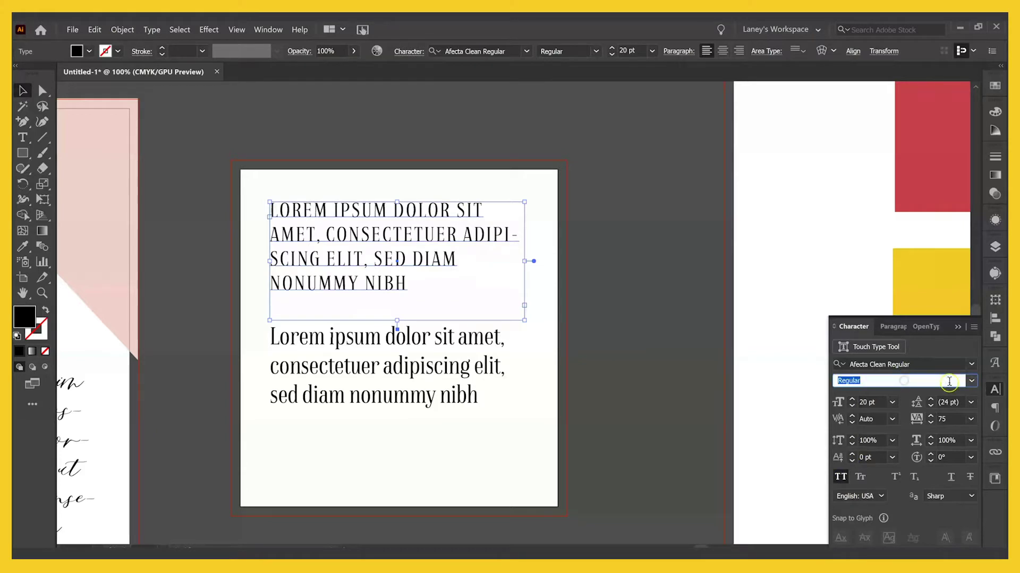
click(976, 381)
click(899, 393)
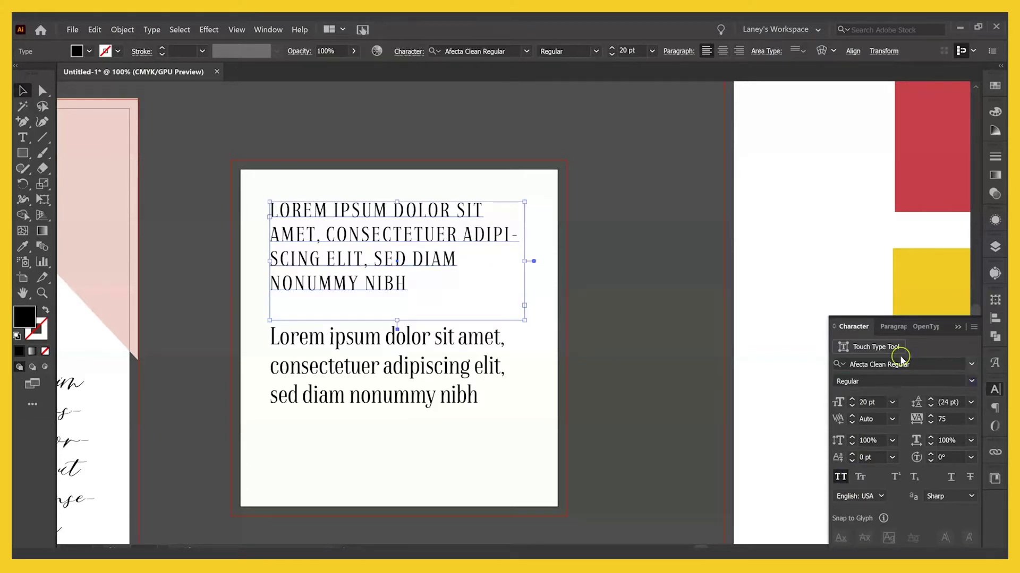
click(971, 402)
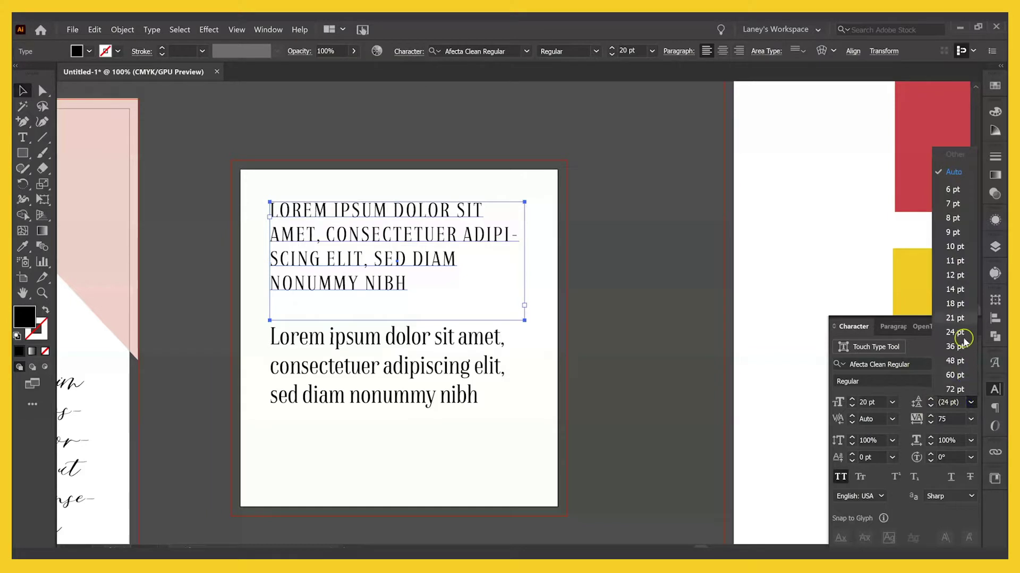
click(954, 274)
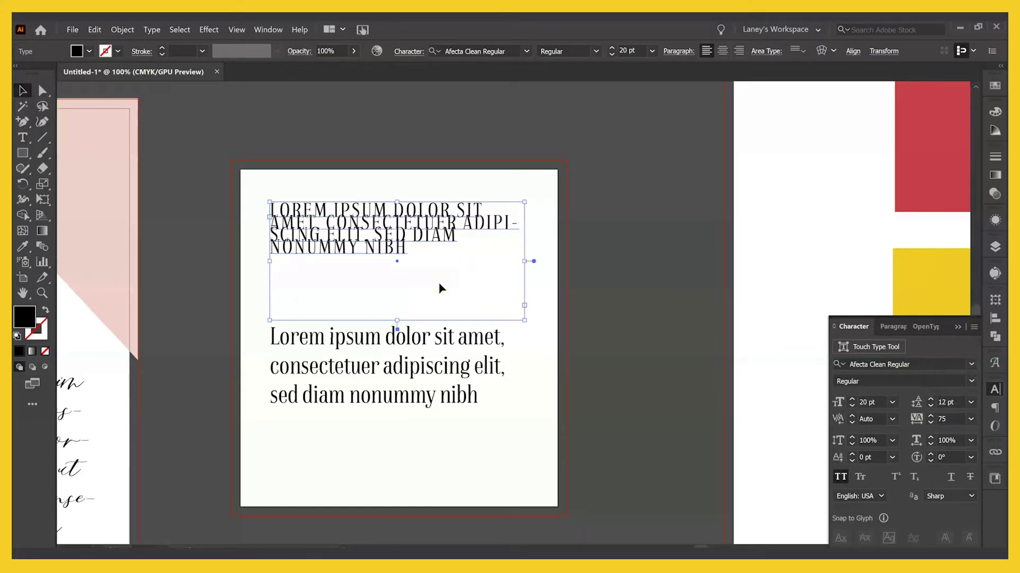
- Select the lower paragraph and eyedrop the top block's 20 pt all-caps, 75-tracking style onto it
click(441, 184)
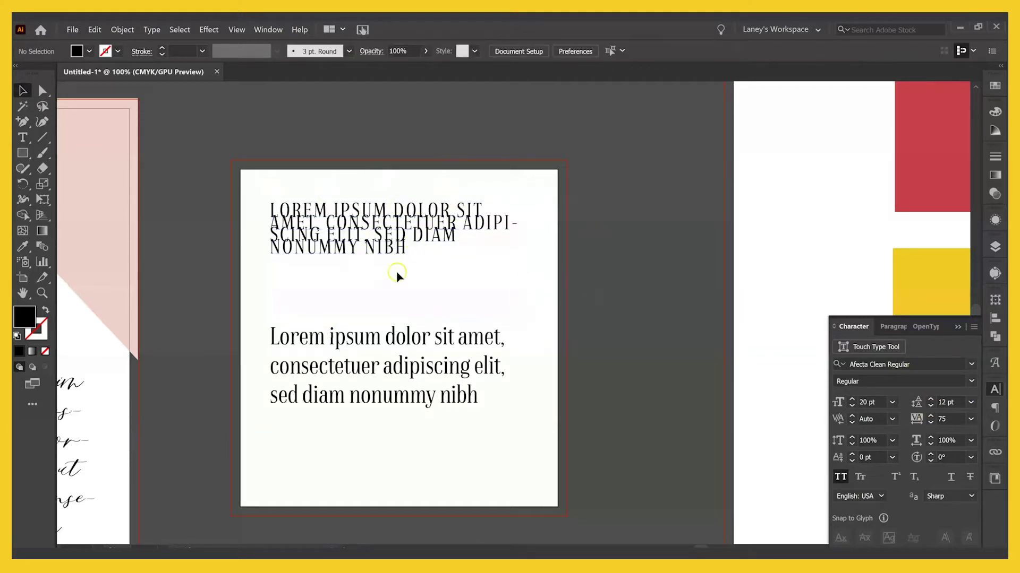
click(366, 335)
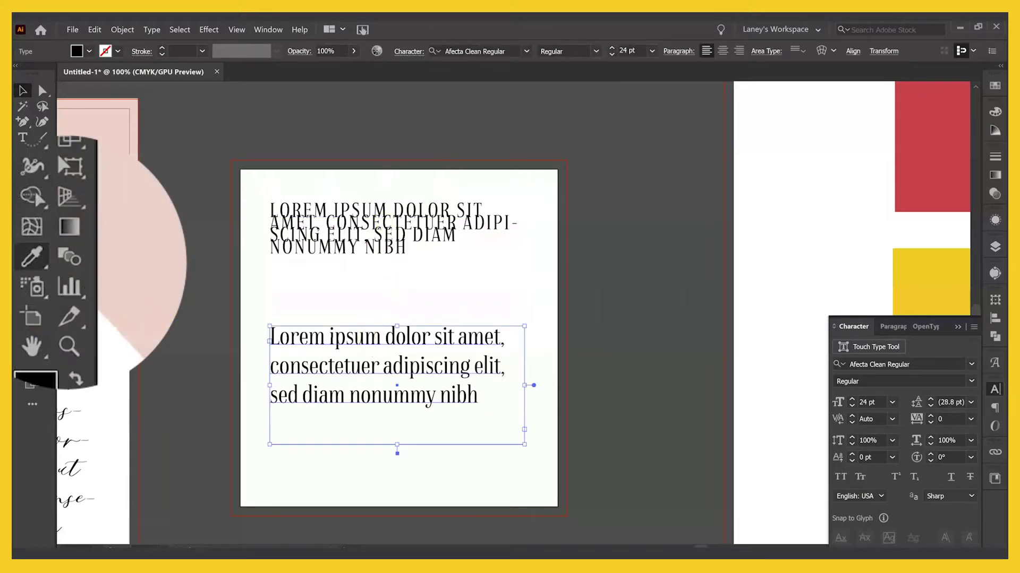
click(34, 259)
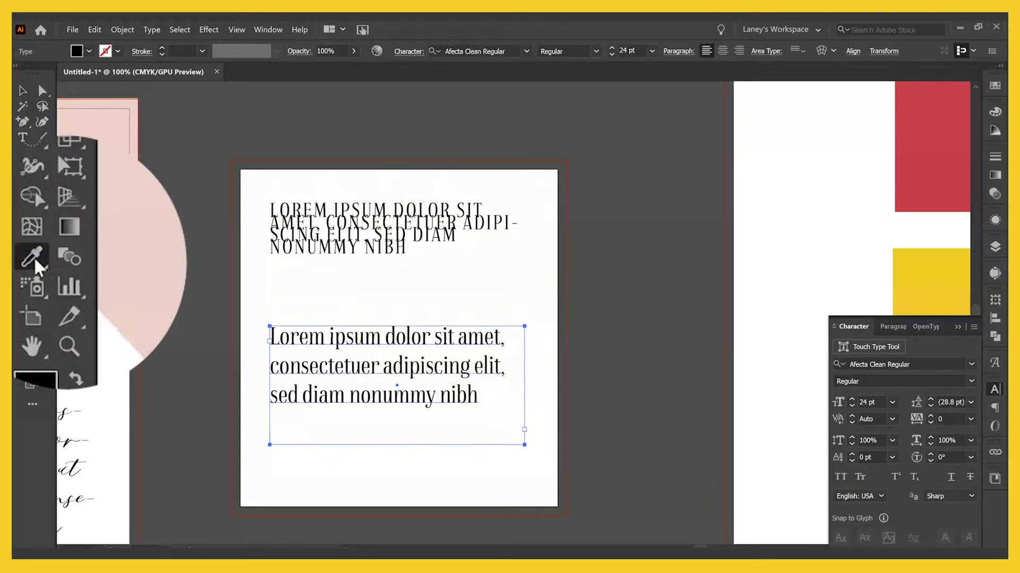
click(362, 217)
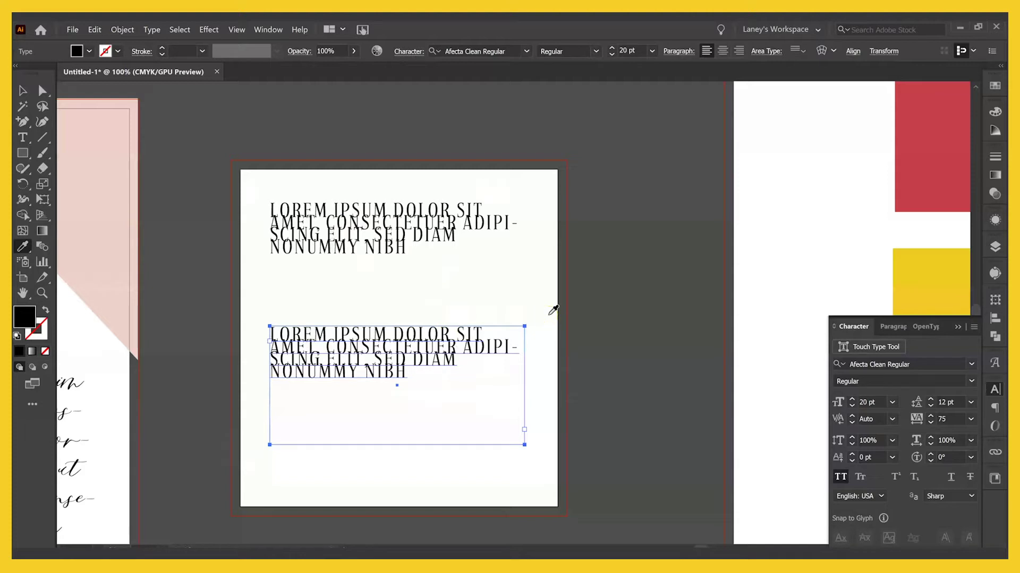
- Select the pink triangle, sample the red rectangle's fill onto it, then deselect
key(v)
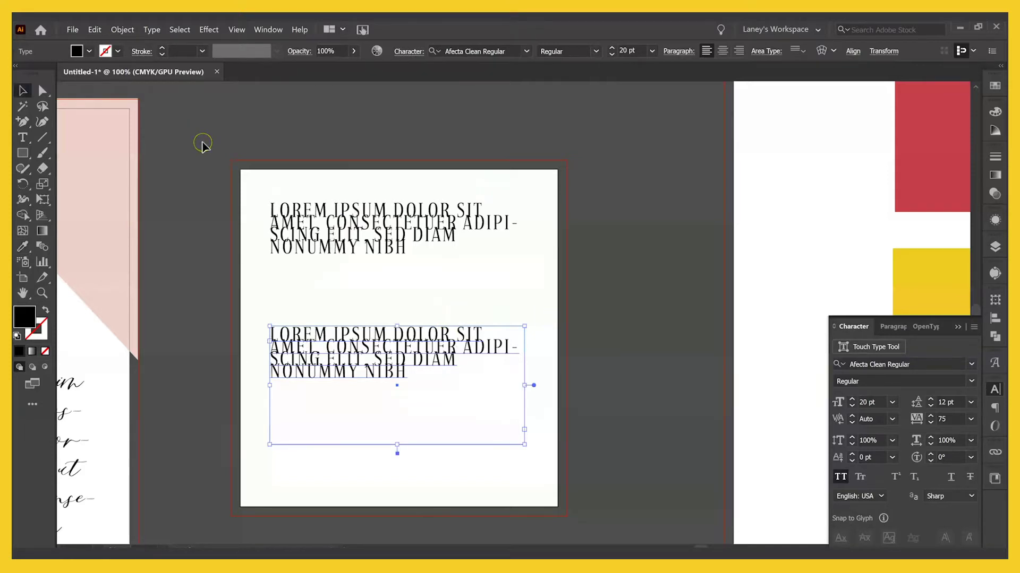
scroll(203, 144, left, 3)
click(230, 187)
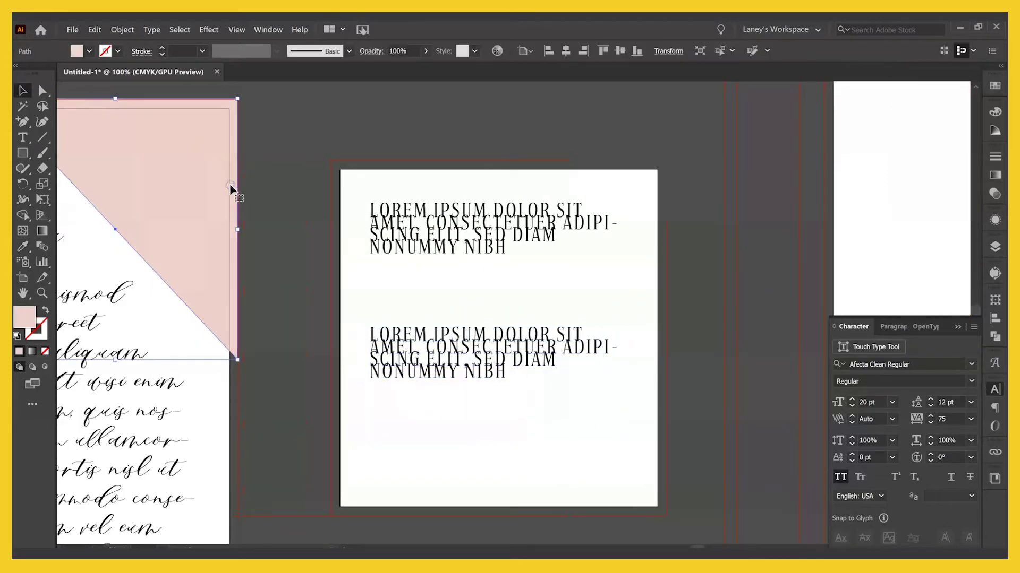
scroll(256, 244, right, 6)
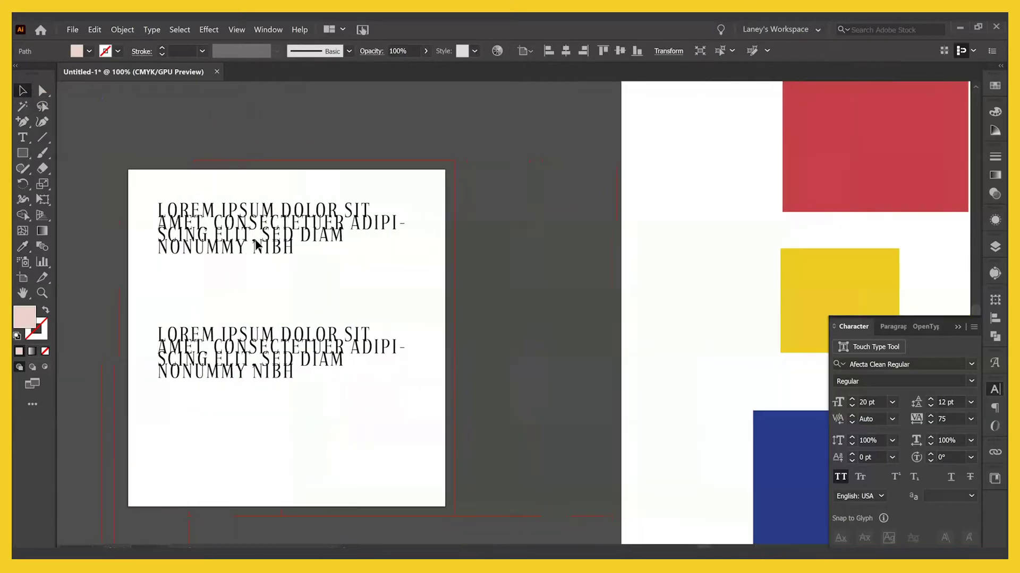
key(i)
click(897, 170)
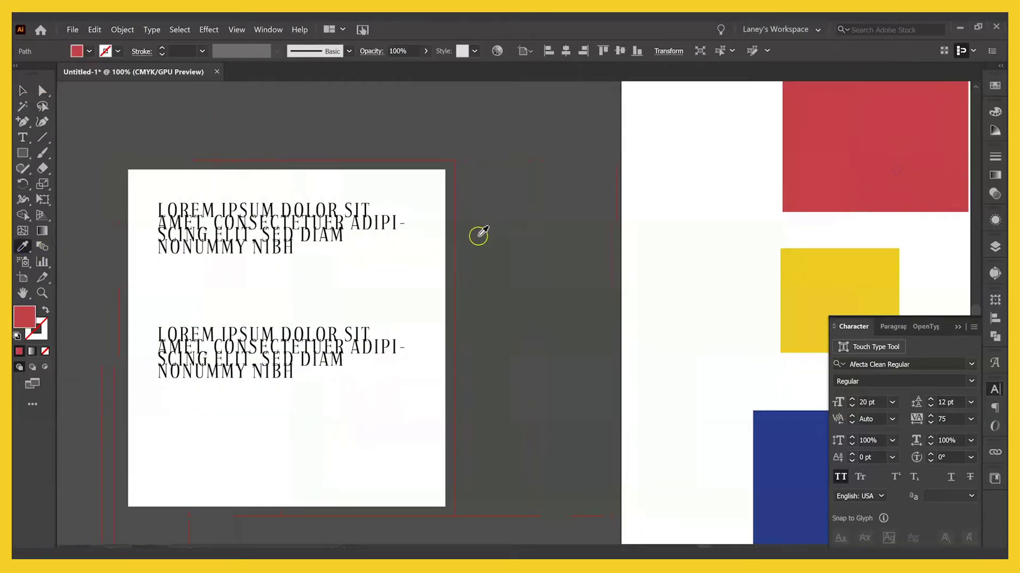
scroll(480, 230, left, 7)
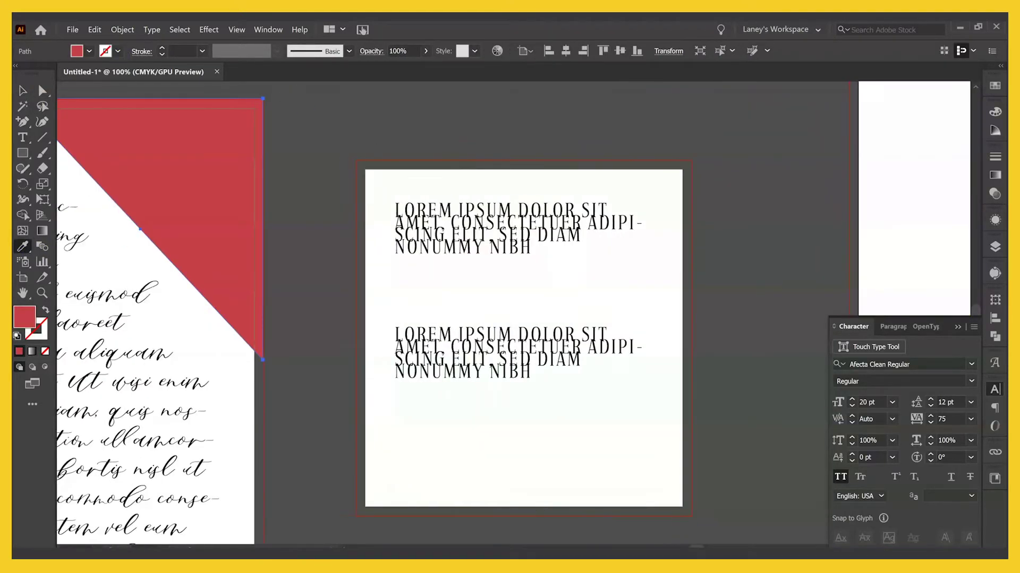
click(23, 90)
click(743, 258)
scroll(742, 258, up, 1)
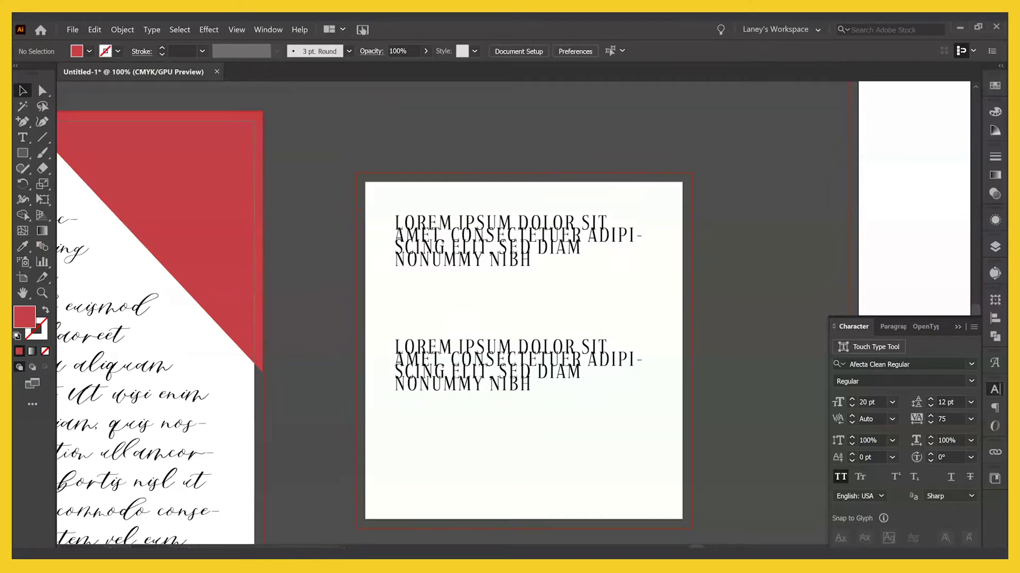
- Drag a new text area across the blank artboard, then exit editing and clear the selection
scroll(730, 228, right, 7)
scroll(730, 229, up, 12)
scroll(730, 228, left, 4)
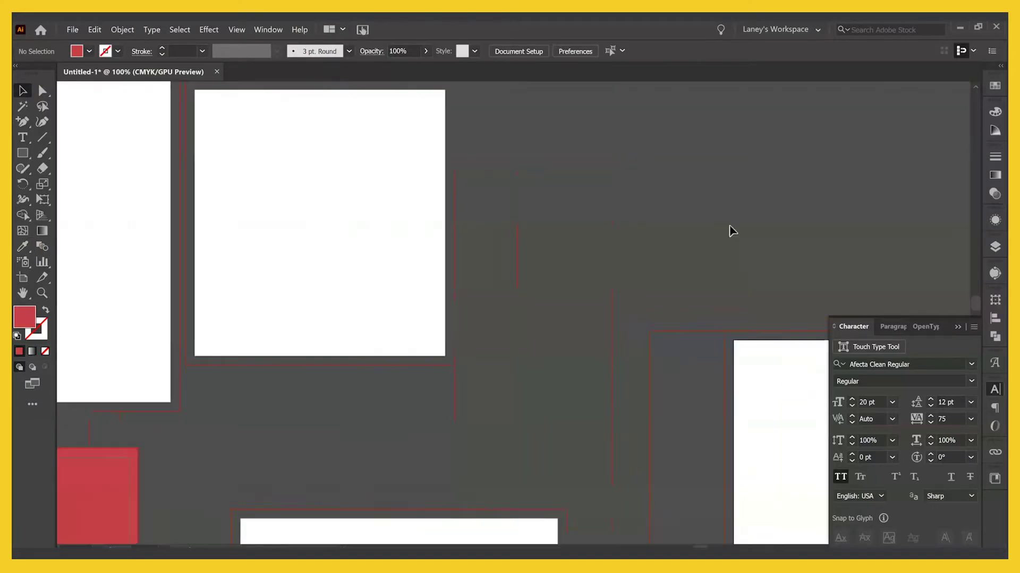
click(23, 137)
click(256, 198)
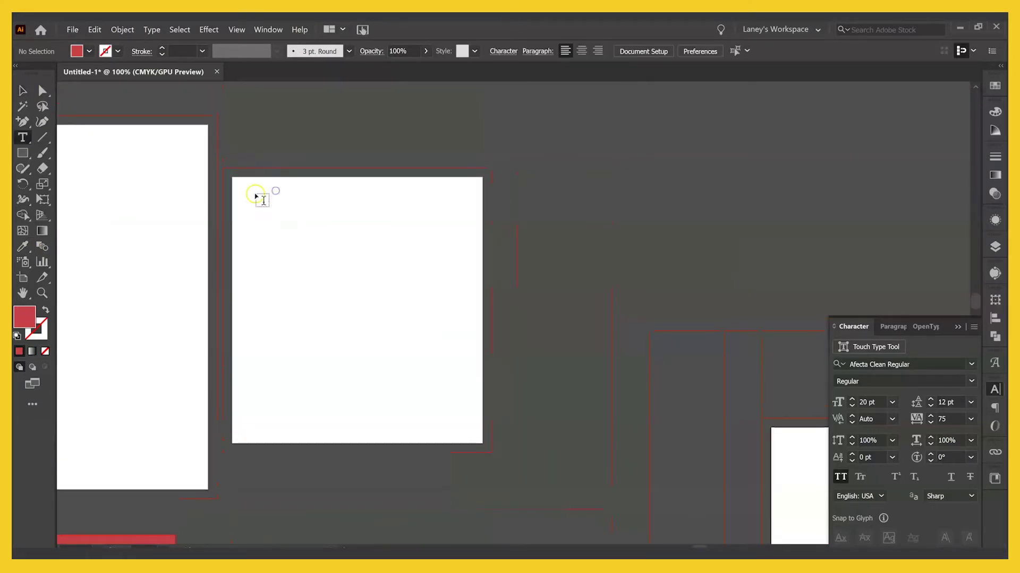
drag(262, 213, 462, 424)
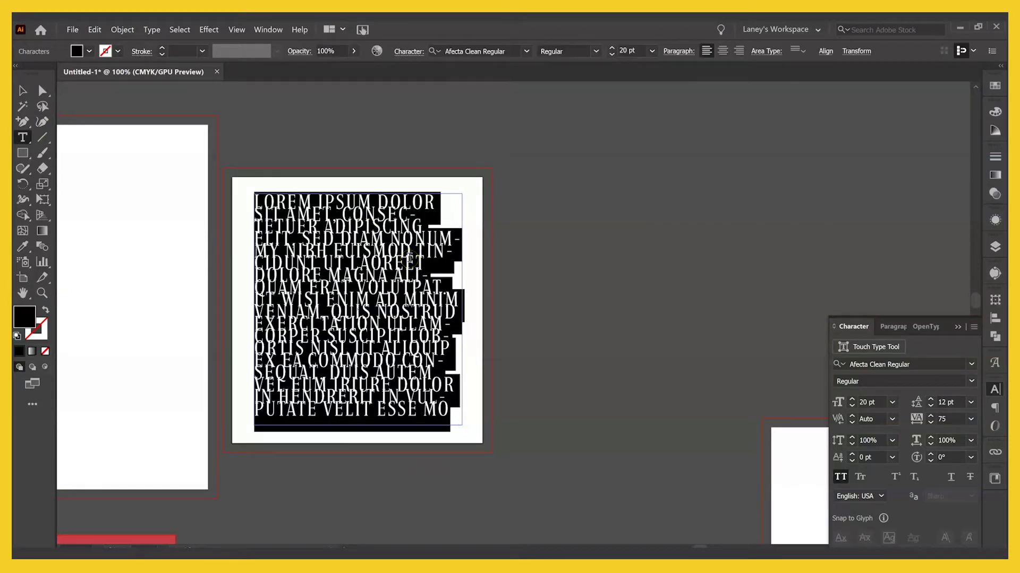
key(Escape)
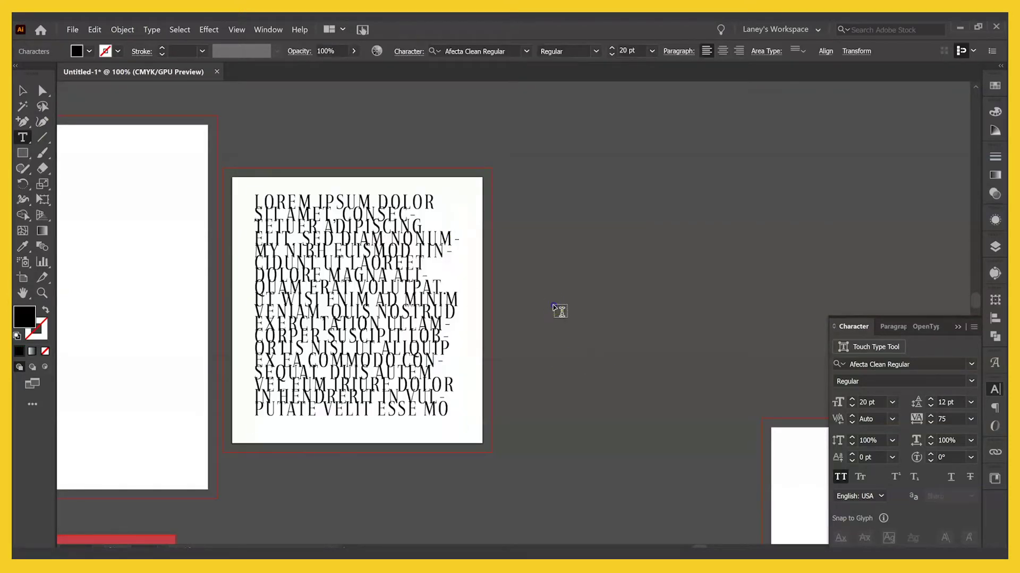
click(22, 91)
- Set the lorem ipsum frame's leading to Auto (24 pt) and refit the frame's height
click(460, 299)
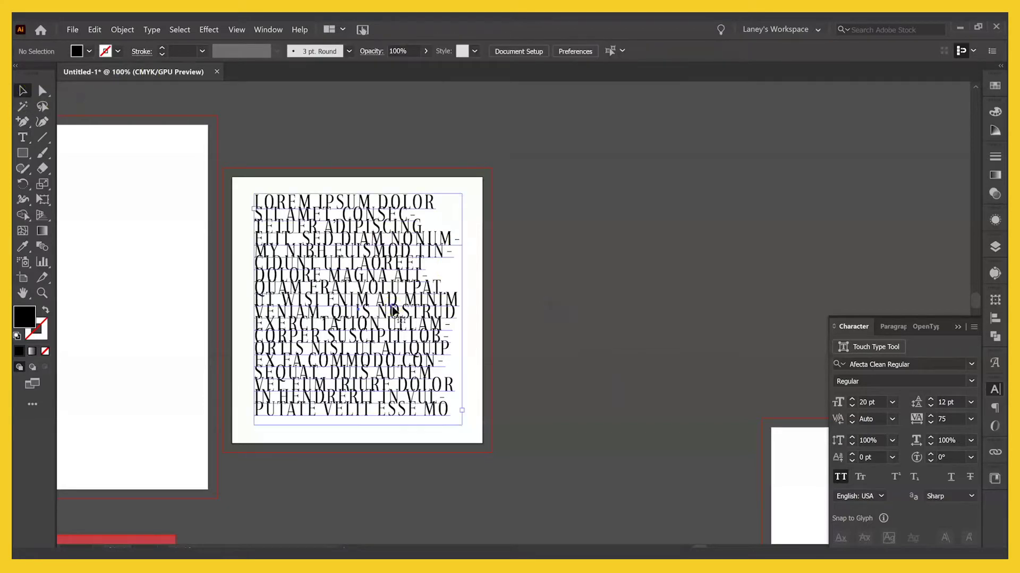
click(970, 403)
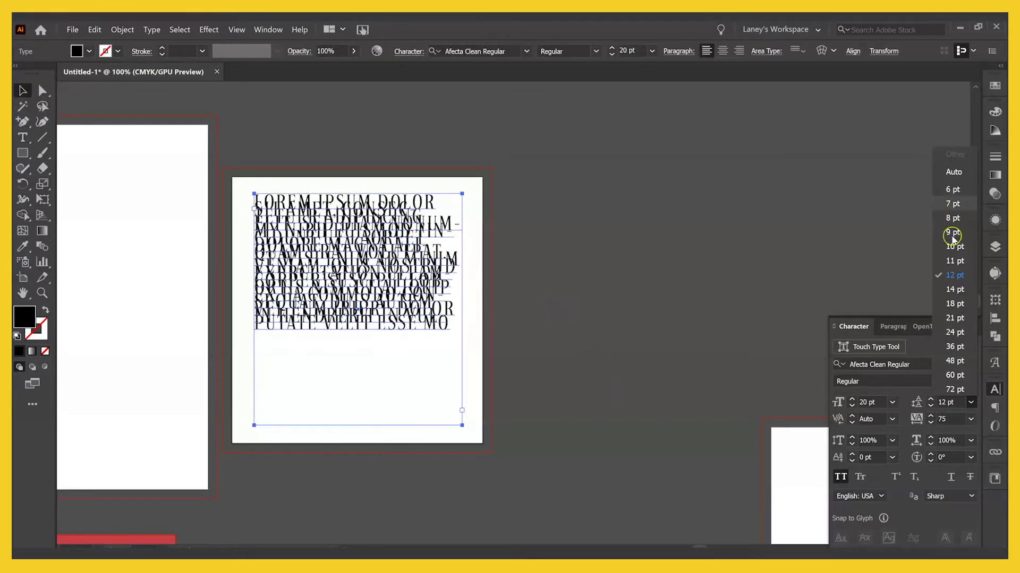
click(953, 172)
click(528, 266)
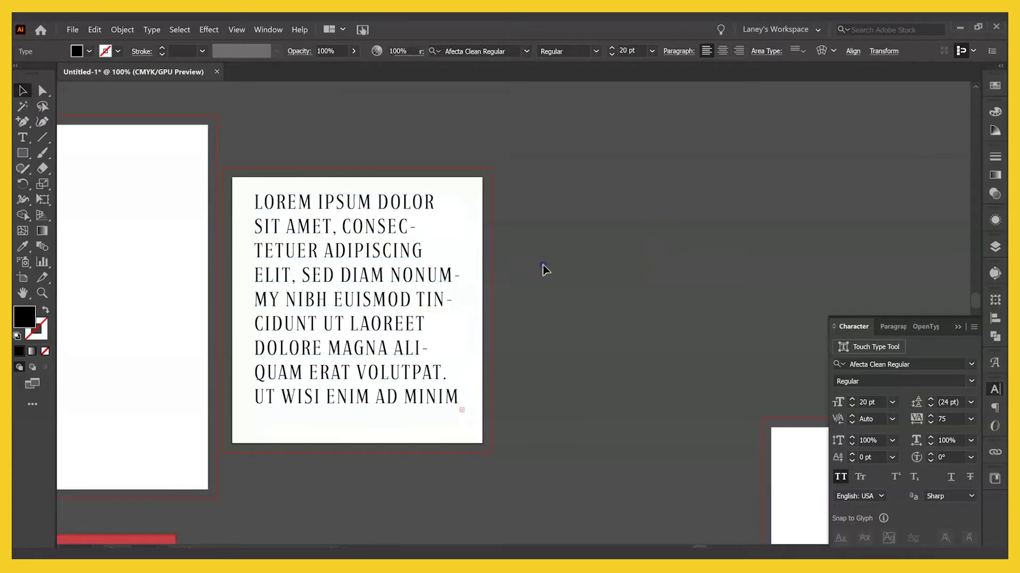
click(311, 238)
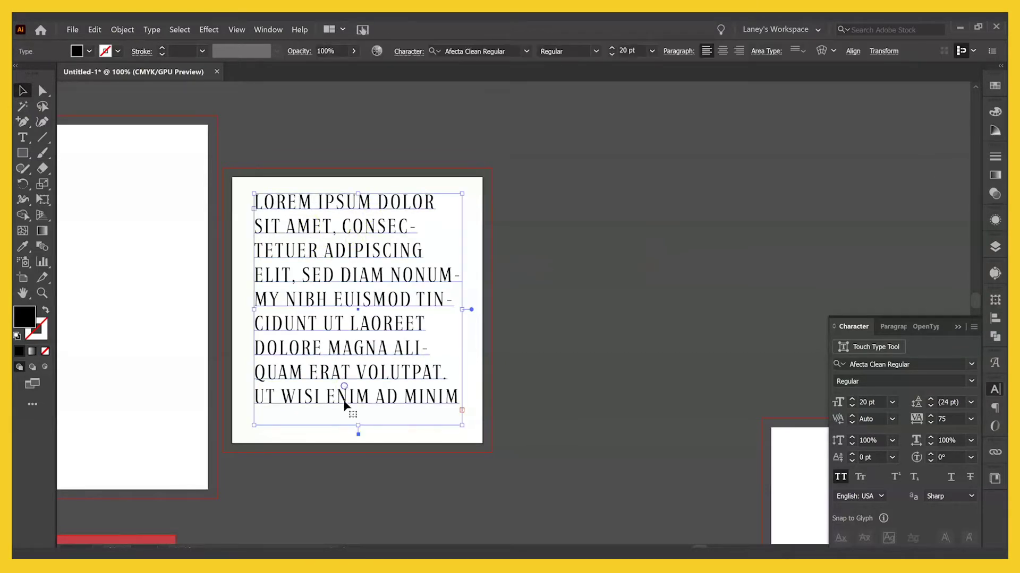
mouse_move(358, 427)
mouse_down()
mouse_move(358, 496)
mouse_move(359, 425)
mouse_up()
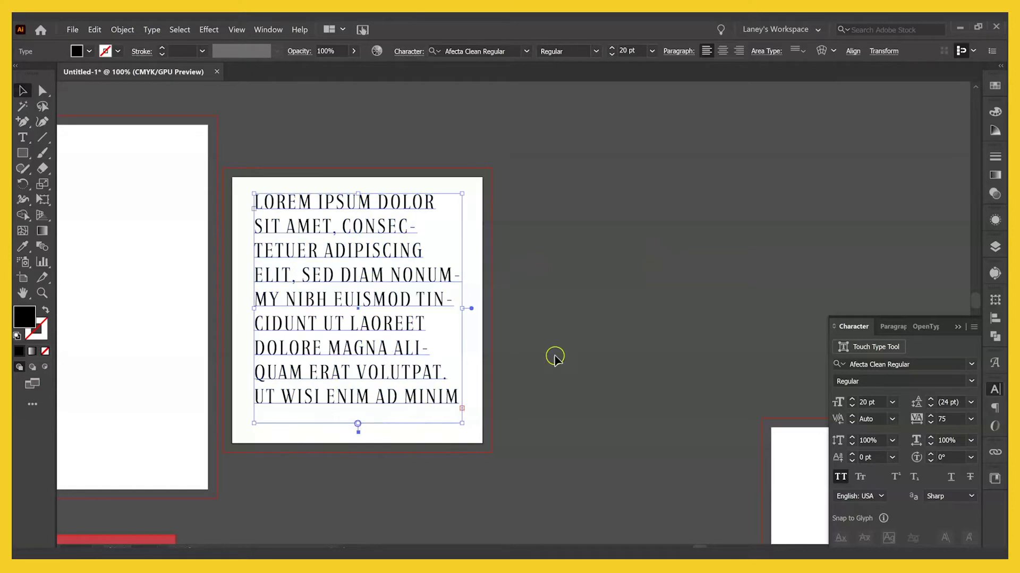
click(632, 314)
click(21, 138)
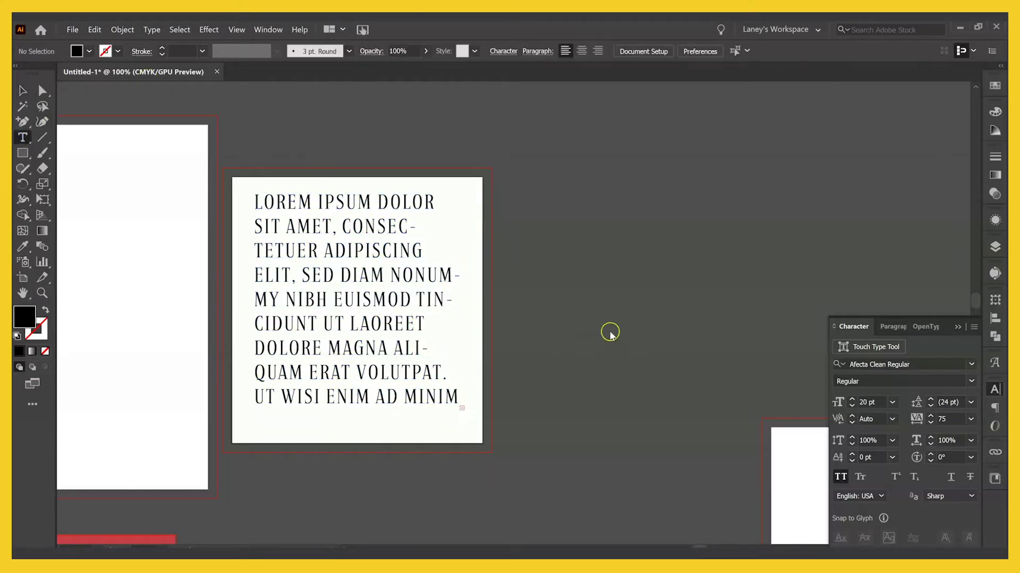
- Add point text reading 'YOULL BE GIVEN A STARTER BOX AND THEN YOU CAN JUST KEEP TYPING'
click(560, 261)
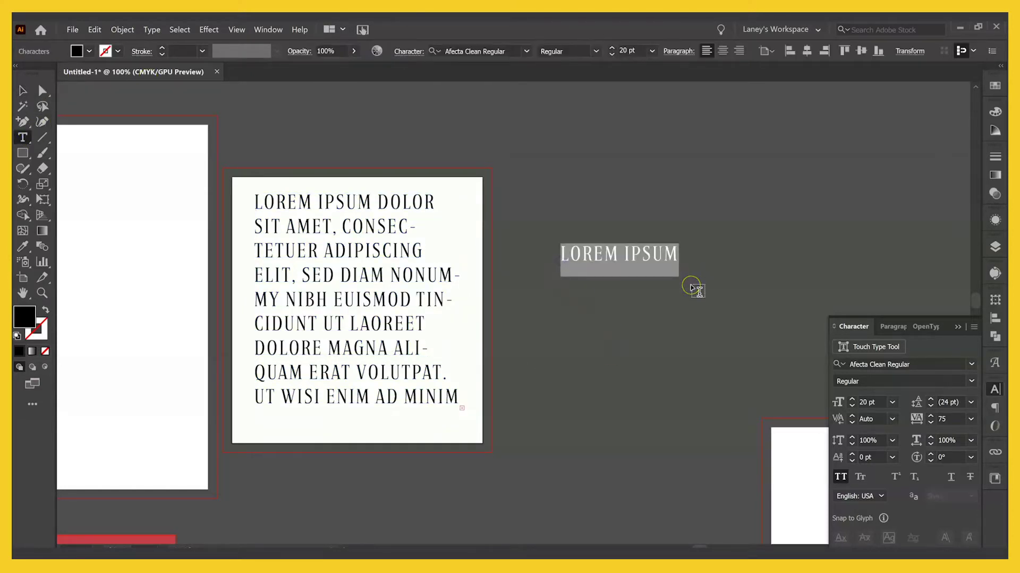
key(BackSpace)
text(YOULL BE GIVEN A)
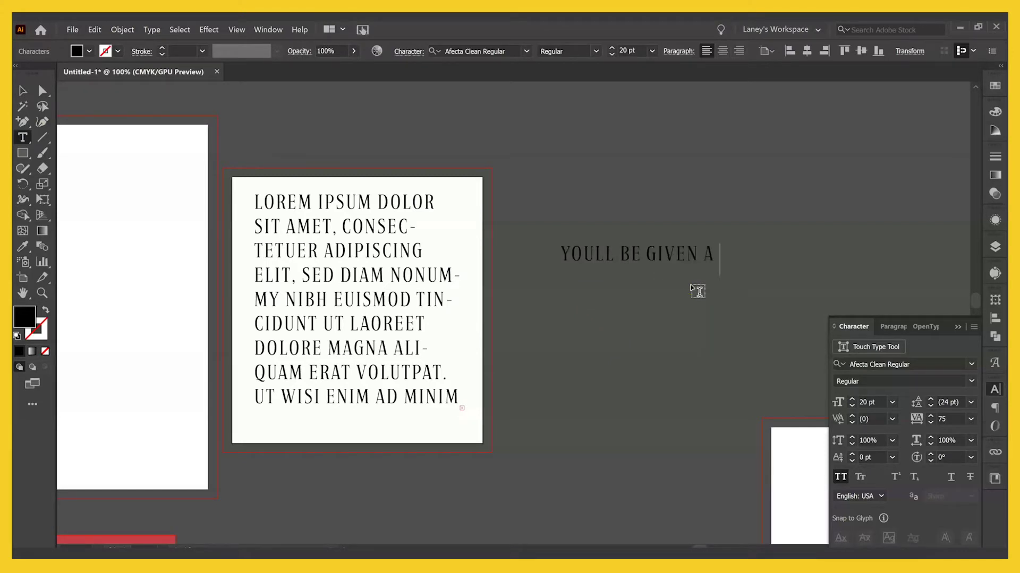
scroll(697, 291, right, 5)
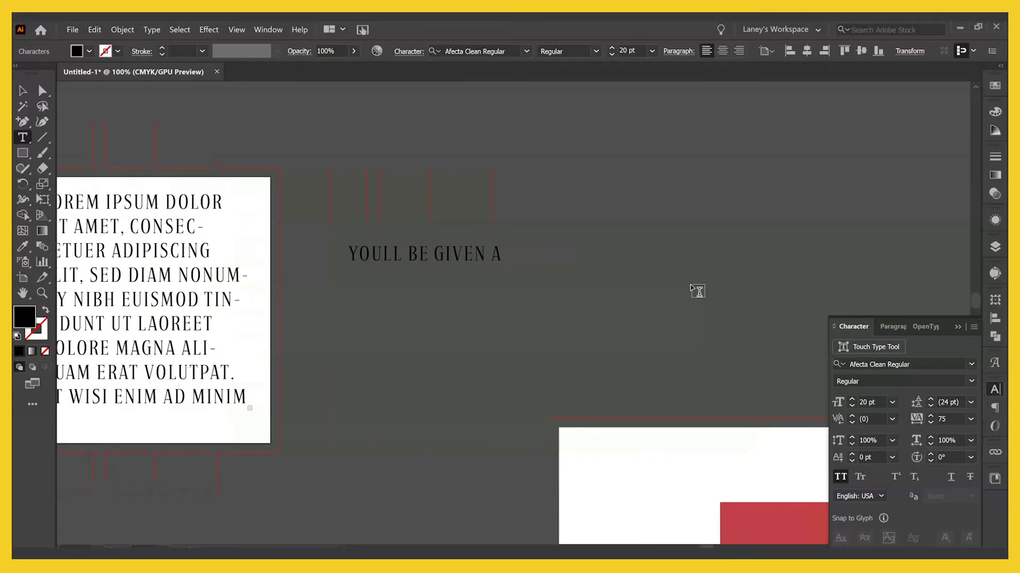
text(STARTER BOX A)
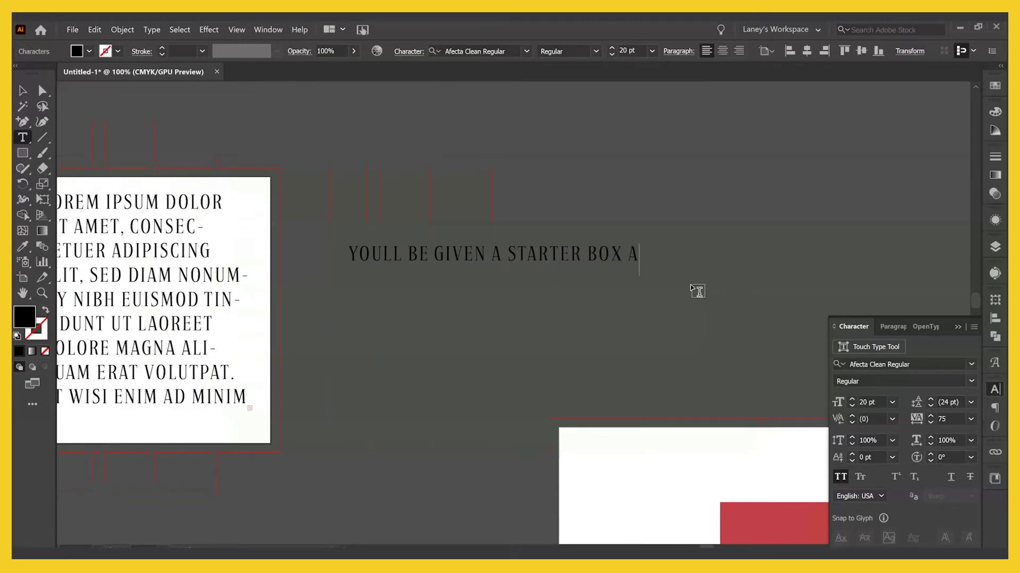
text(ND THEN YOU CAN JUST KEEP TYPING)
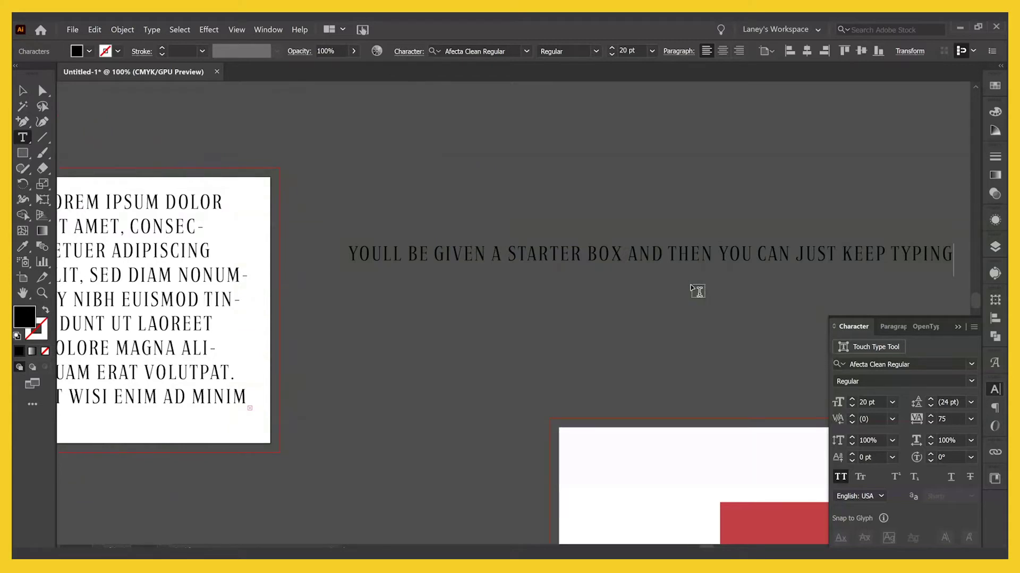
- Move the new caption up and left to the artboard's top edge
click(23, 91)
click(599, 250)
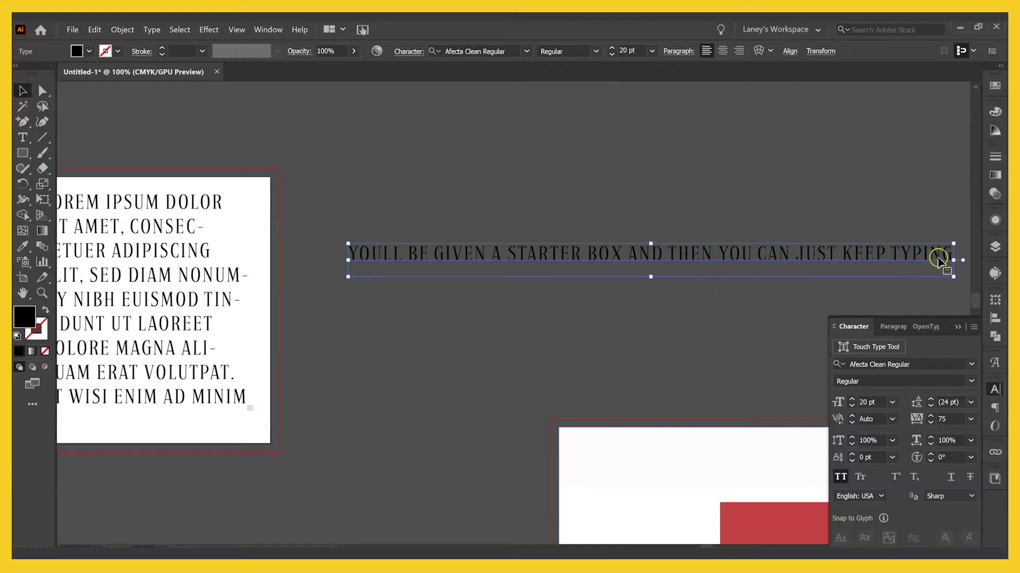
drag(865, 257, 640, 150)
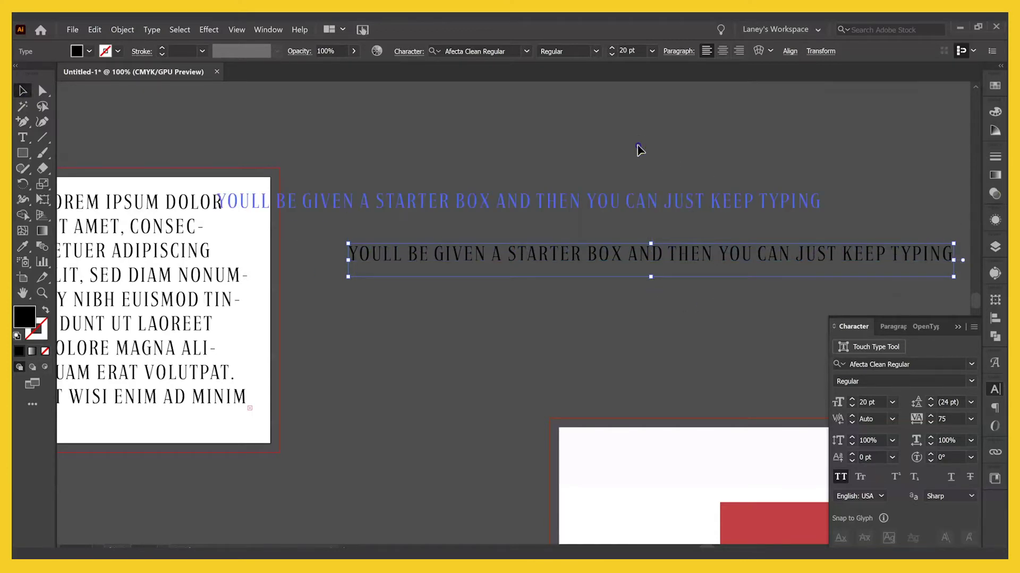
drag(542, 192, 539, 194)
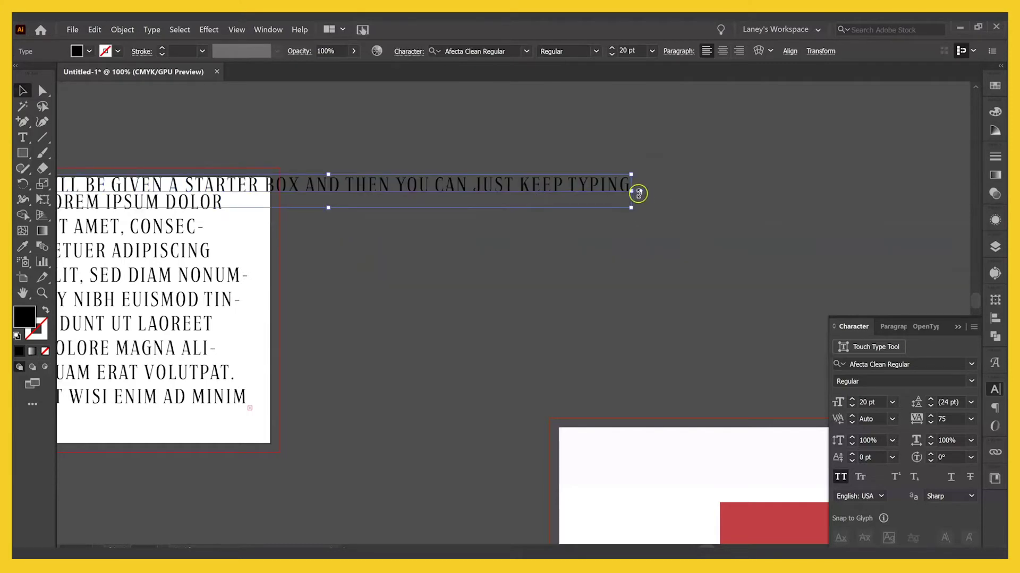
- Convert the lorem ipsum area text to point type, accepting the overset-text warning
click(208, 294)
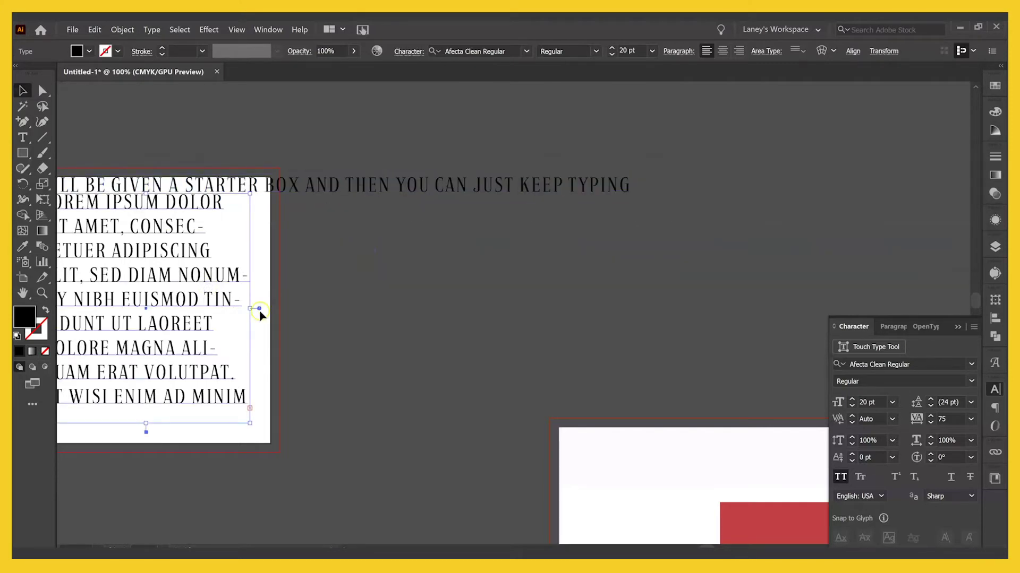
double_click(259, 308)
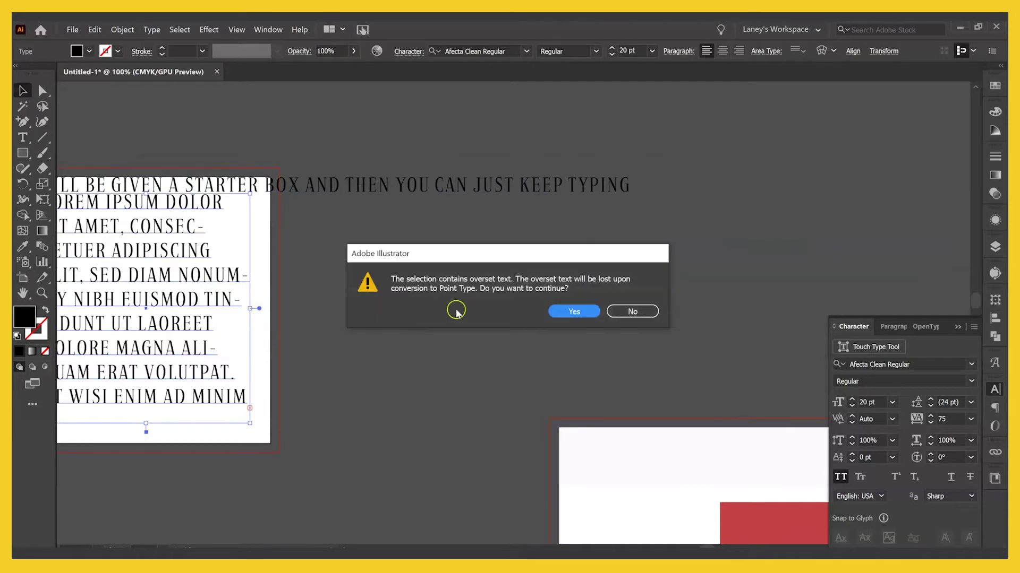
click(574, 311)
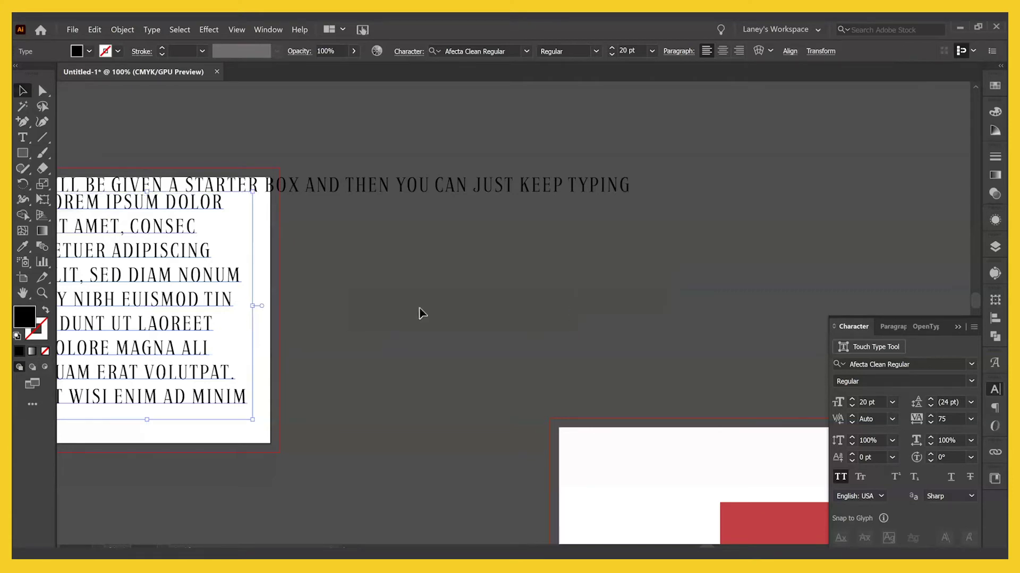
- Move the paragraph right of the artboard and append 'KEEP TYPING ETC' to its last line
drag(272, 317, 516, 335)
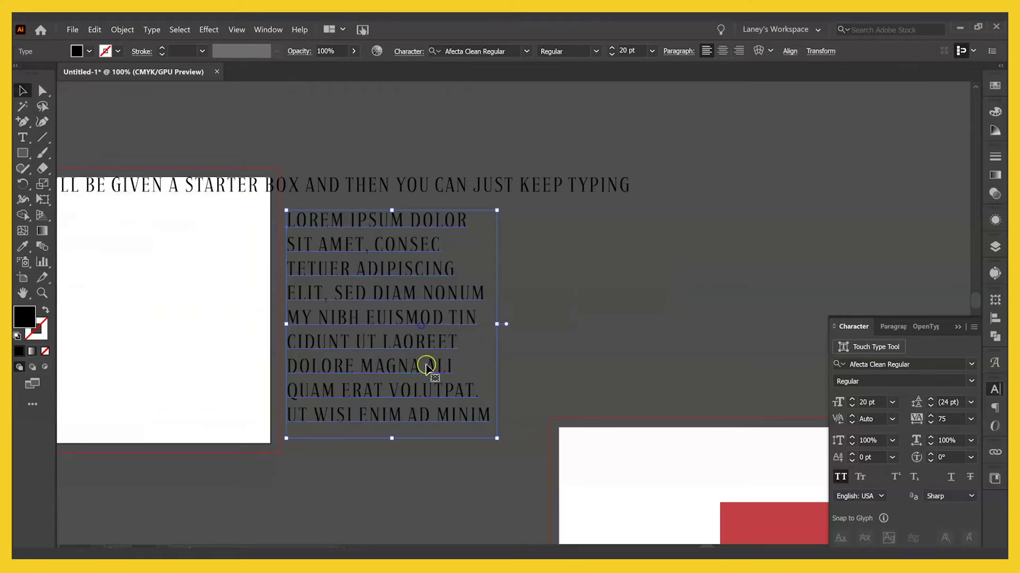
double_click(425, 365)
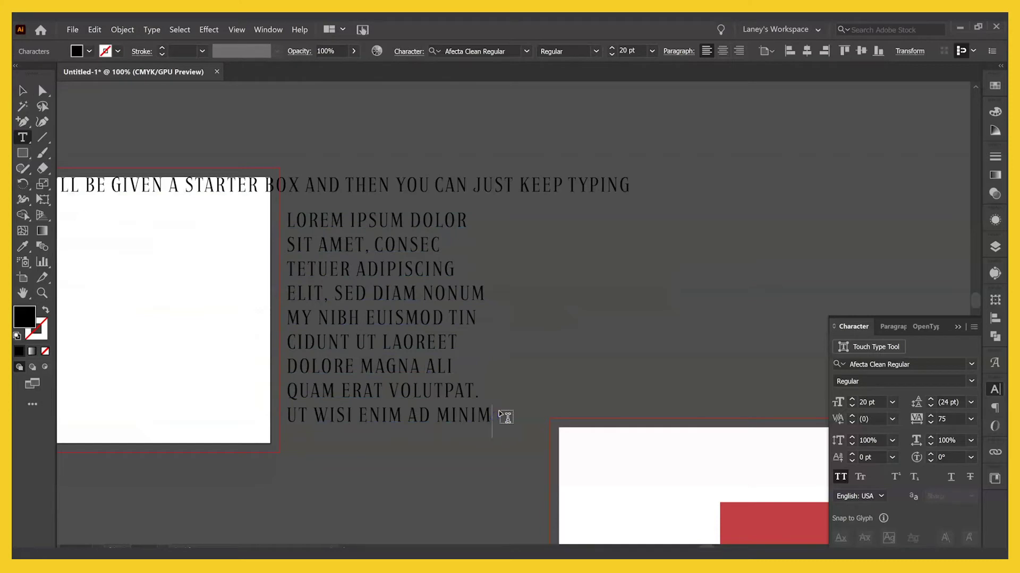
text(KEEP TYPING ETC)
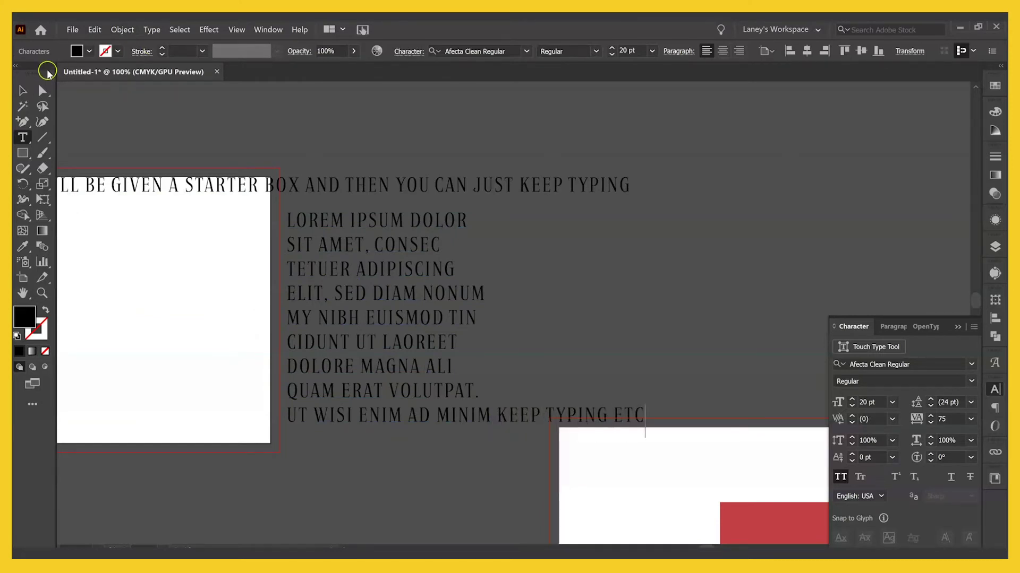
key(Escape)
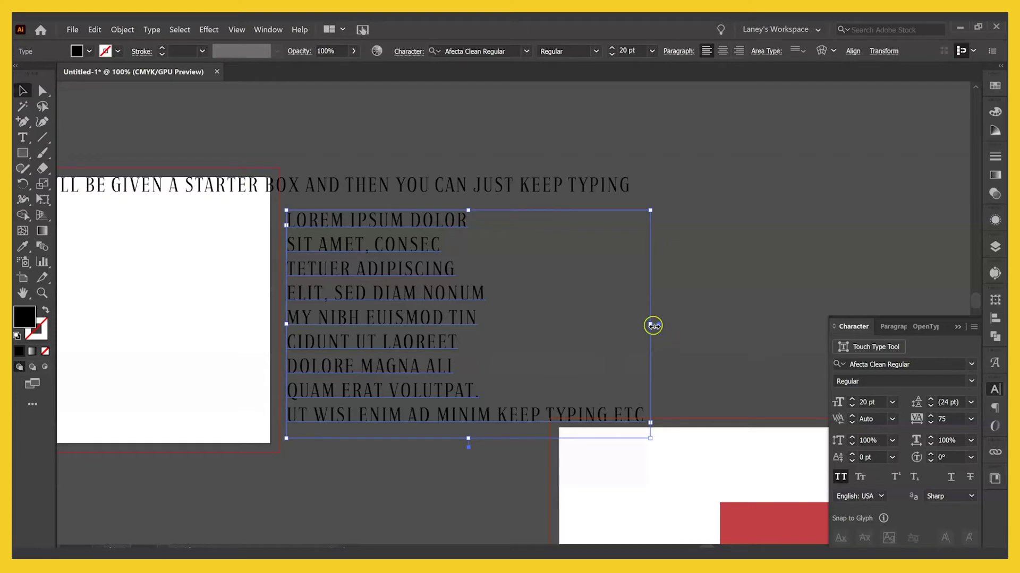
- Narrow the lorem text box so 'KEEP TYPING ETC' wraps onto its own line
drag(651, 324, 509, 322)
click(404, 439)
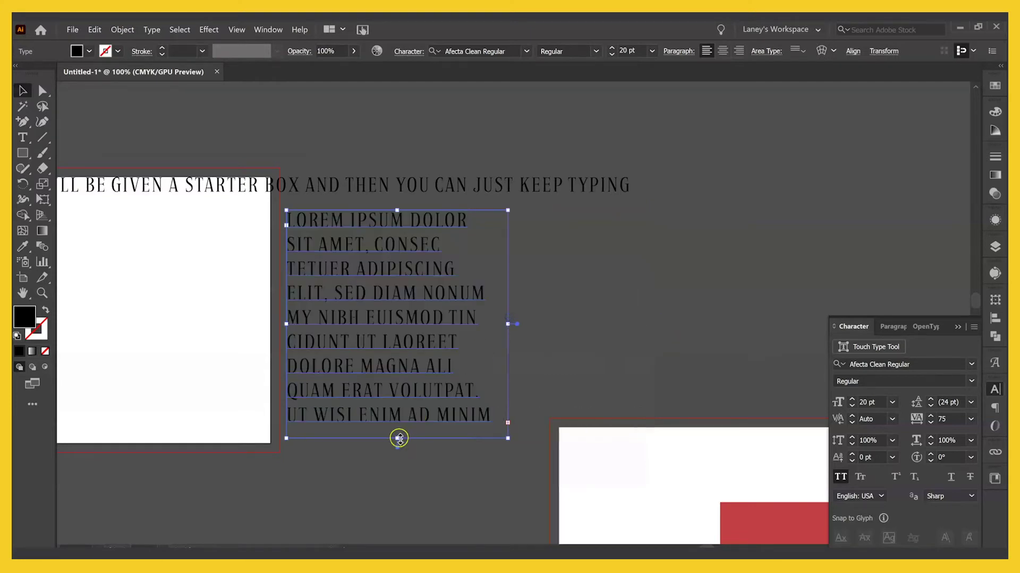
mouse_move(399, 438)
mouse_down()
mouse_move(401, 540)
mouse_move(397, 436)
mouse_up()
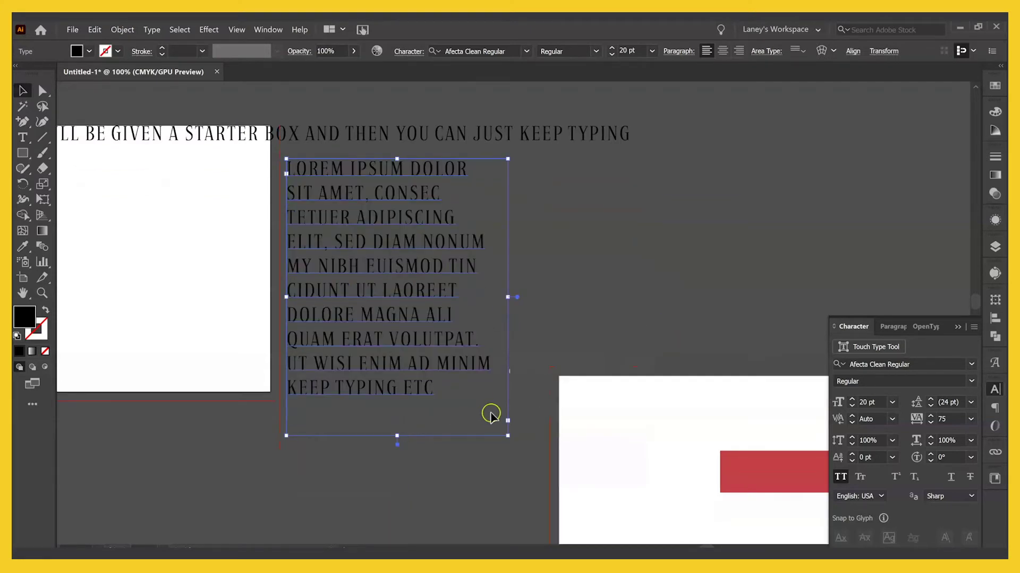
click(614, 318)
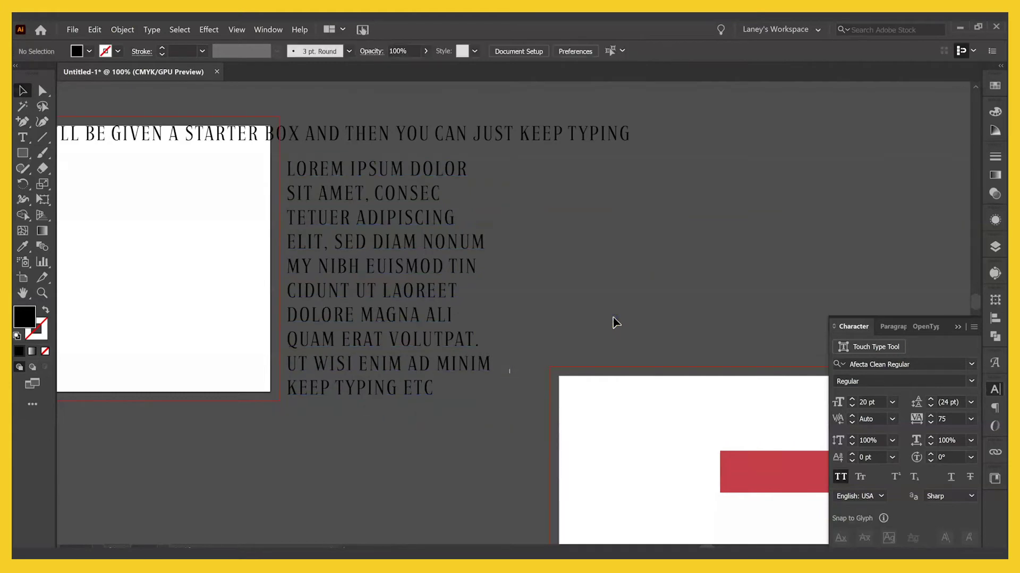
- Move the lorem text box back onto the white left artboard
scroll(610, 319, up, 2)
scroll(609, 318, up, 1)
click(369, 292)
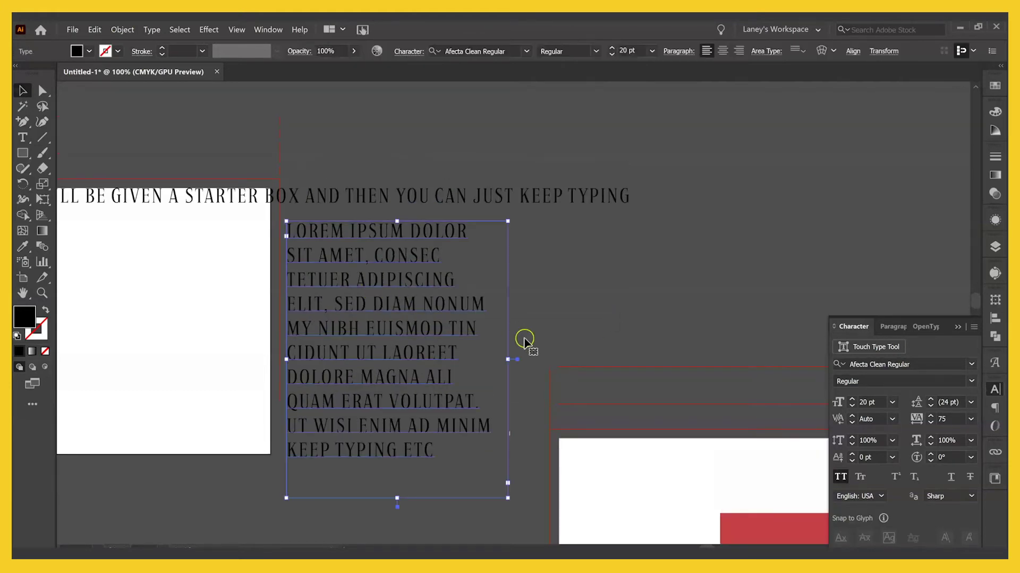
drag(385, 330, 136, 309)
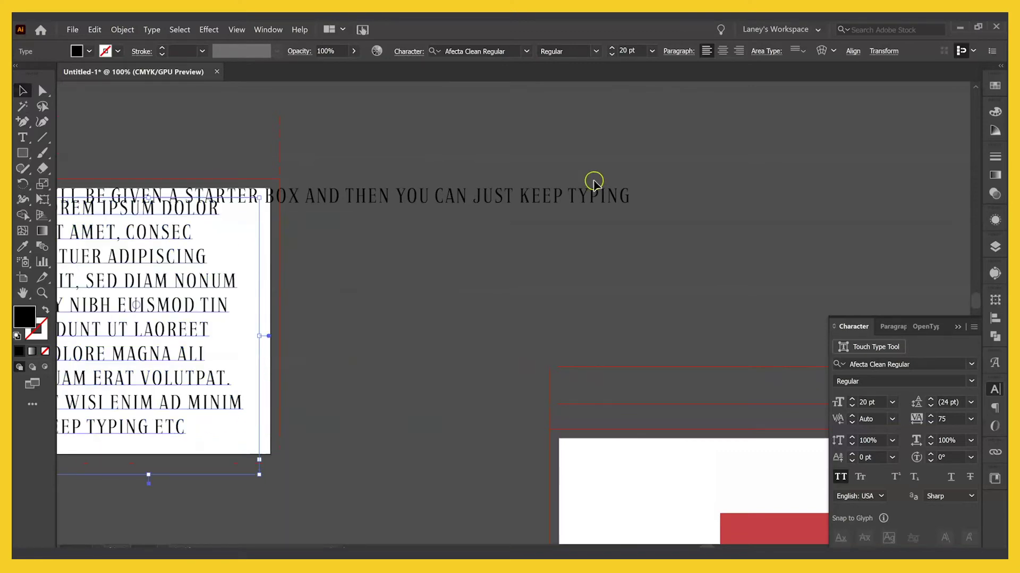
click(597, 196)
- Delete the long one-line caption and select the lorem ipsum text frame
key(Delete)
scroll(370, 266, left, 2)
scroll(370, 266, left, 3)
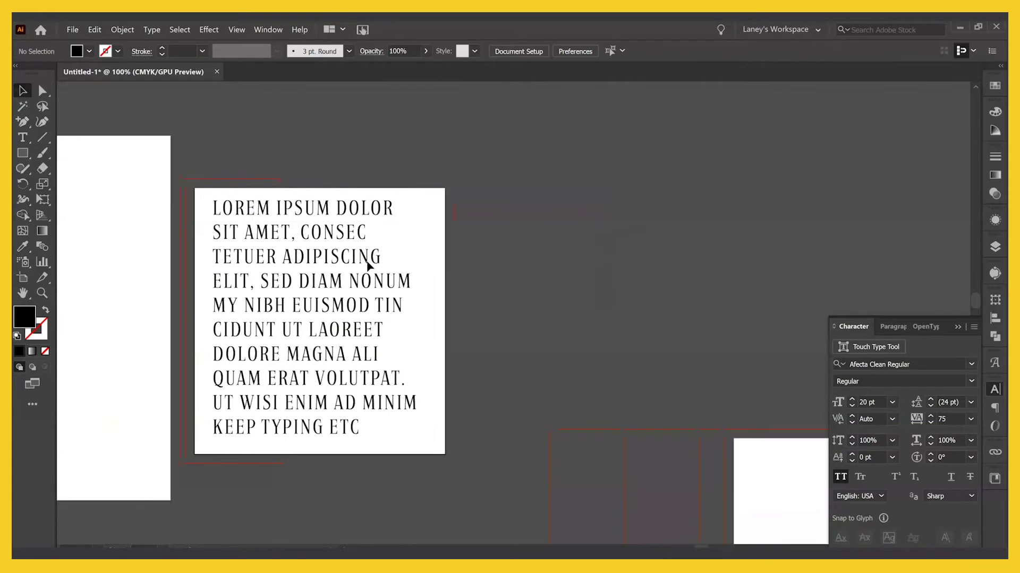
click(366, 279)
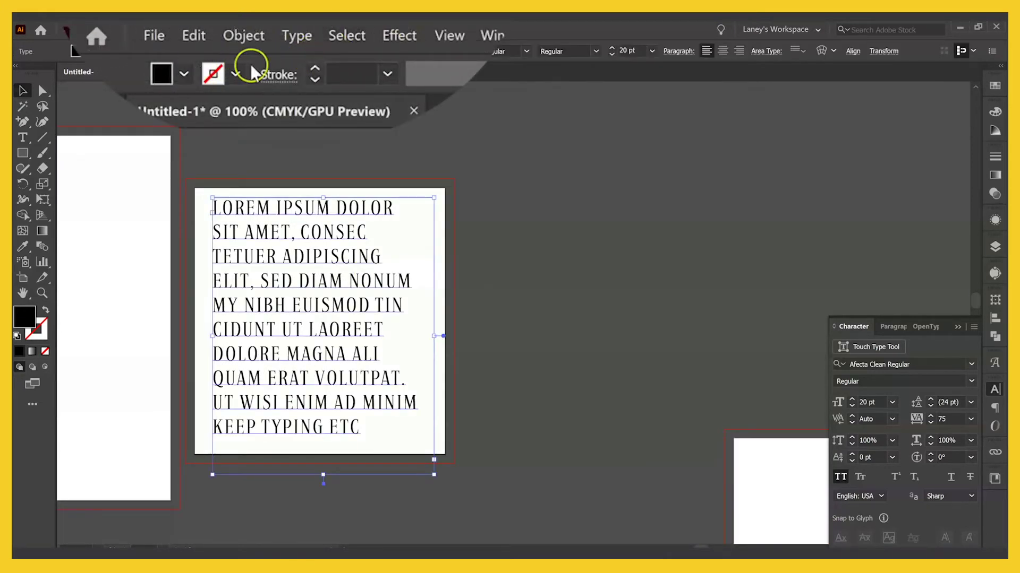
- Try stroke weights from 0.25 to 3 pt on the text, settling back at 0.5 pt
click(317, 69)
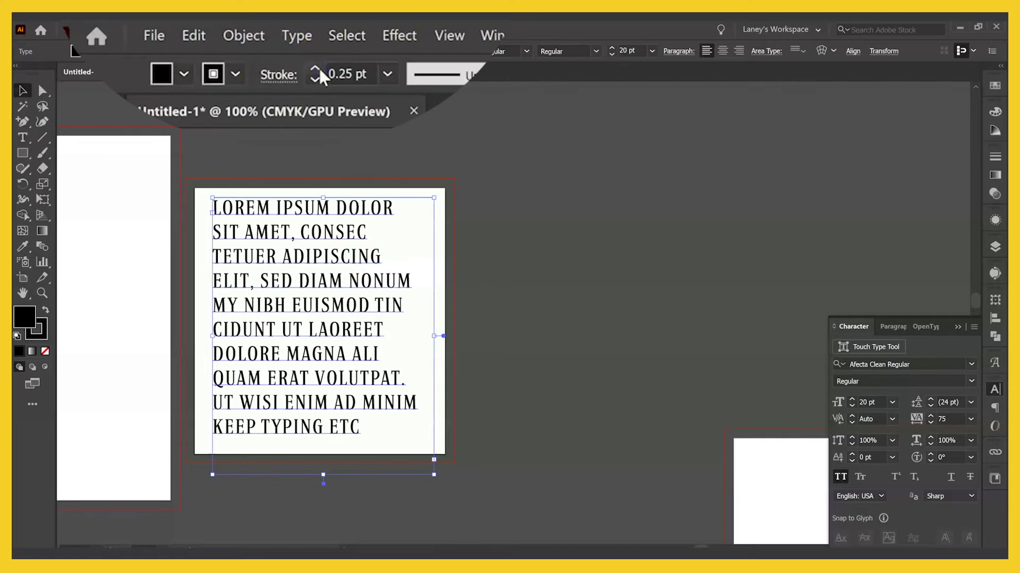
click(317, 69)
click(317, 69)
click(317, 69)
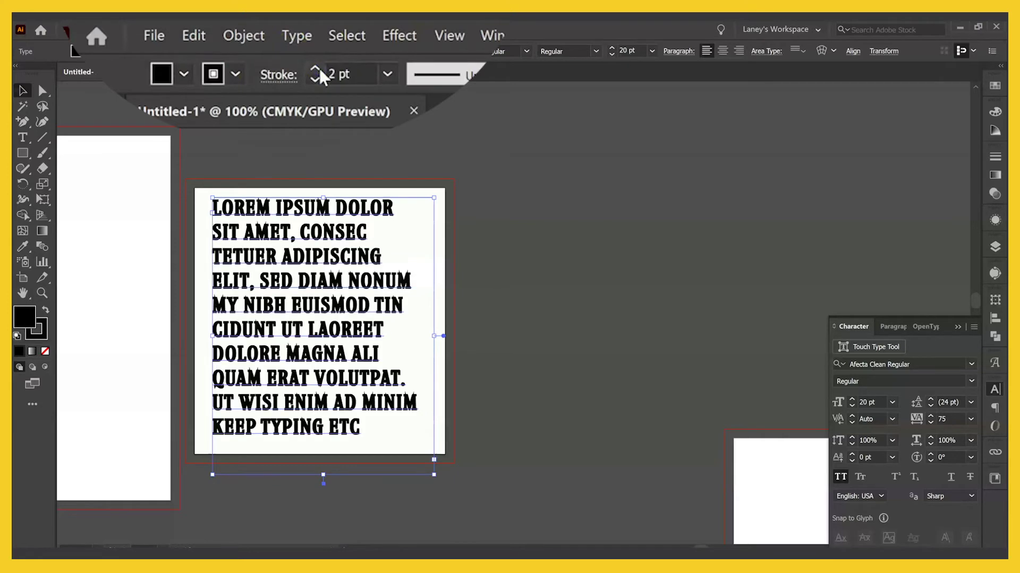
click(316, 80)
click(316, 80)
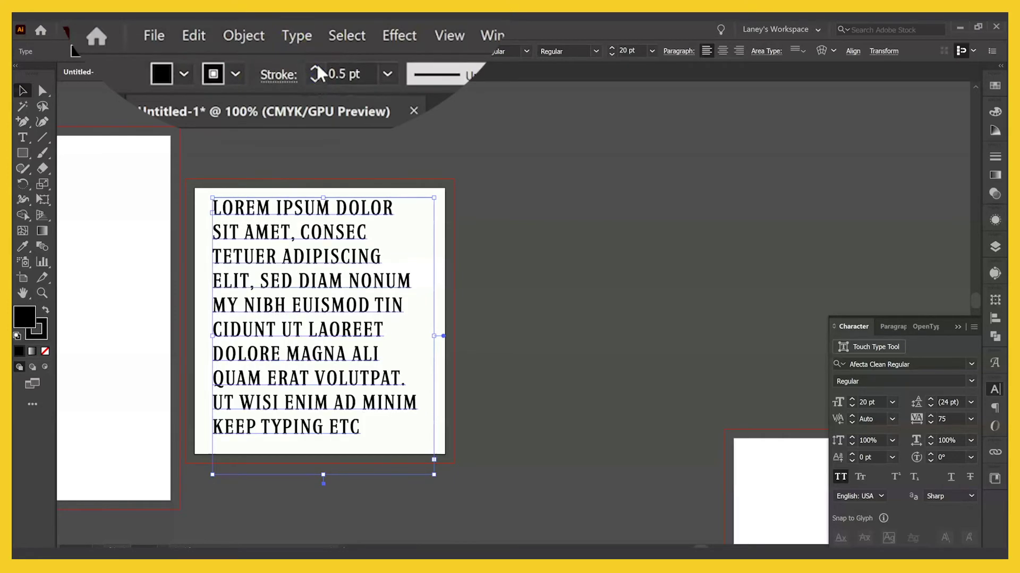
click(313, 68)
click(313, 68)
click(313, 68)
click(313, 68)
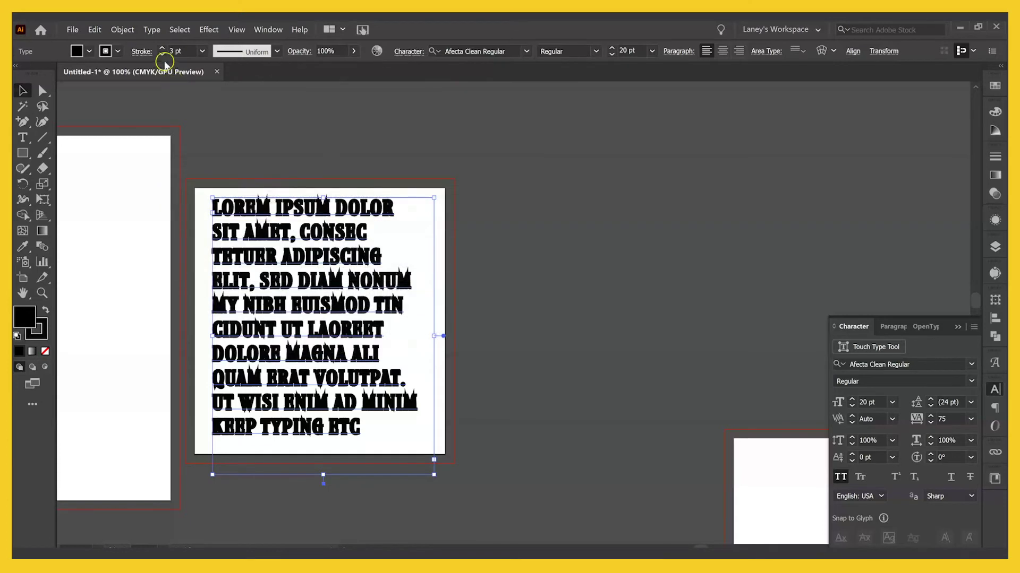
click(162, 56)
click(162, 55)
click(162, 55)
click(163, 56)
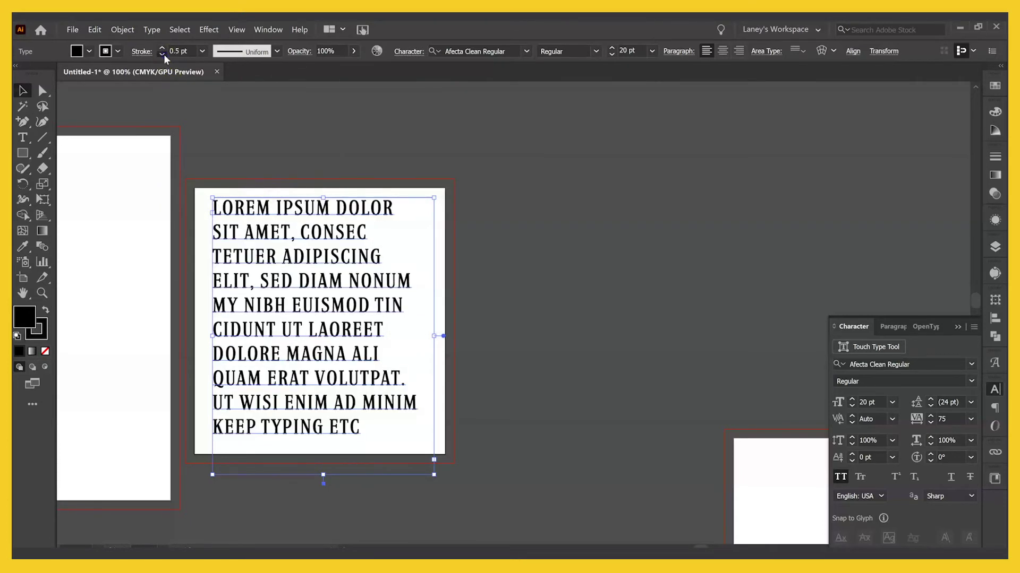
click(163, 55)
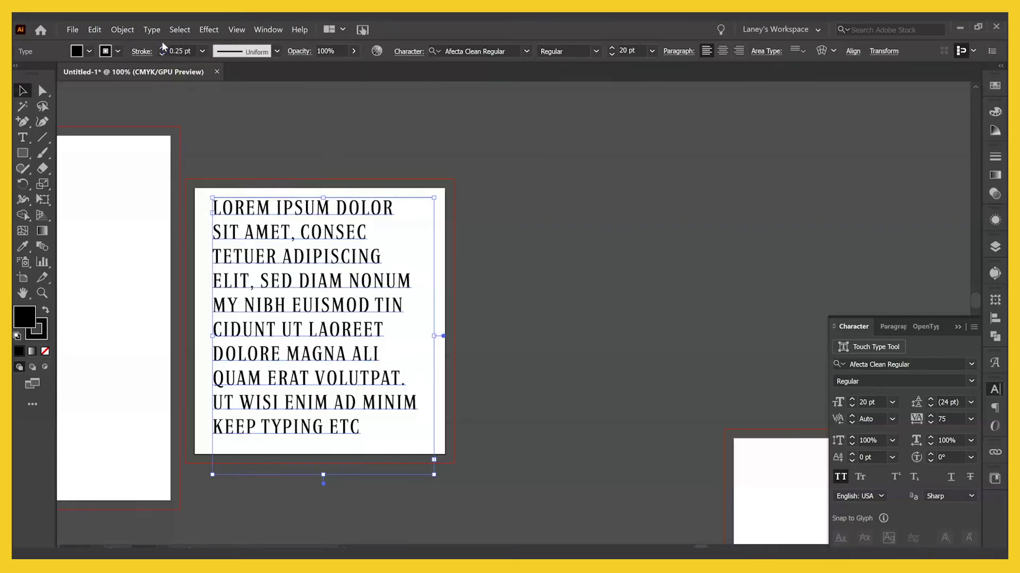
click(252, 217)
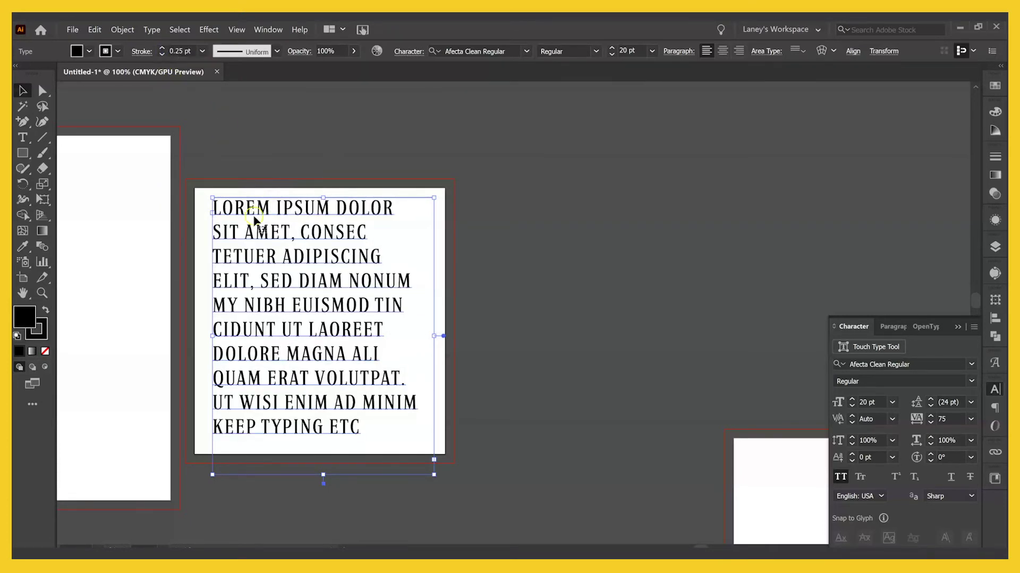
- Make the text stroke red and set its weight to 0.75 pt
click(117, 51)
click(118, 76)
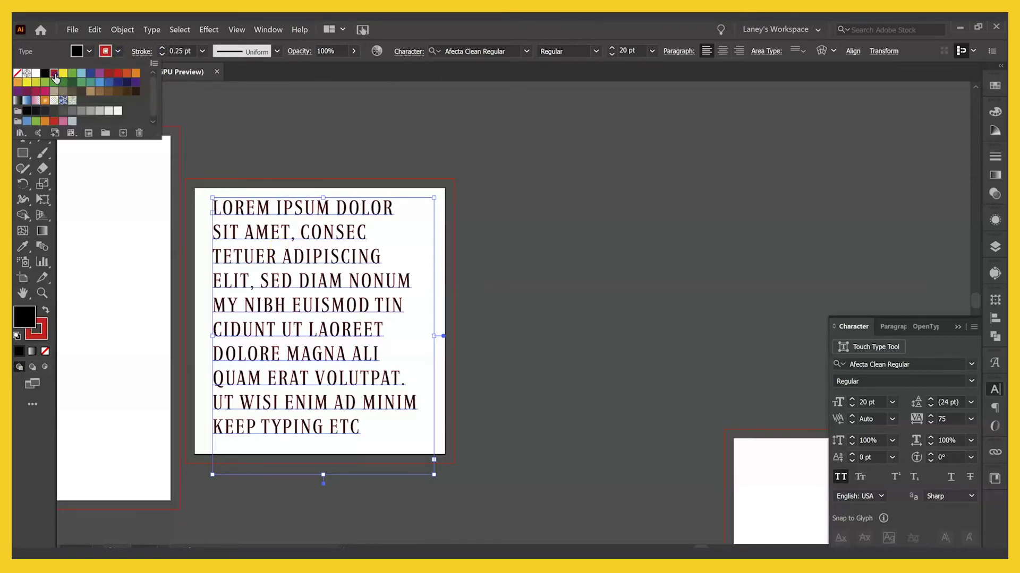
click(170, 50)
click(162, 47)
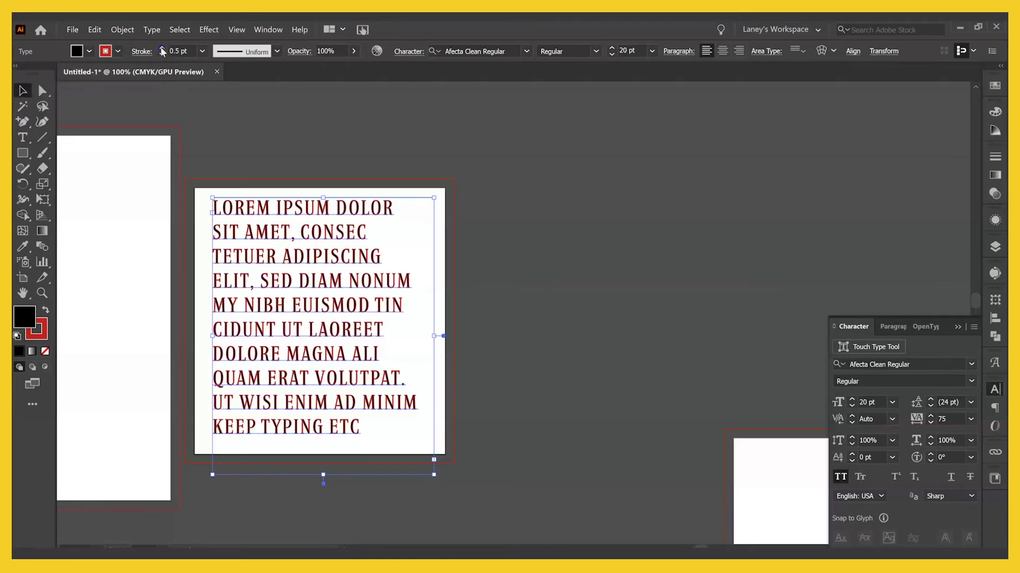
click(162, 48)
click(545, 276)
- Marquee-select the three rectangles and centre them horizontally on the artboard
key(shift+Page_Down)
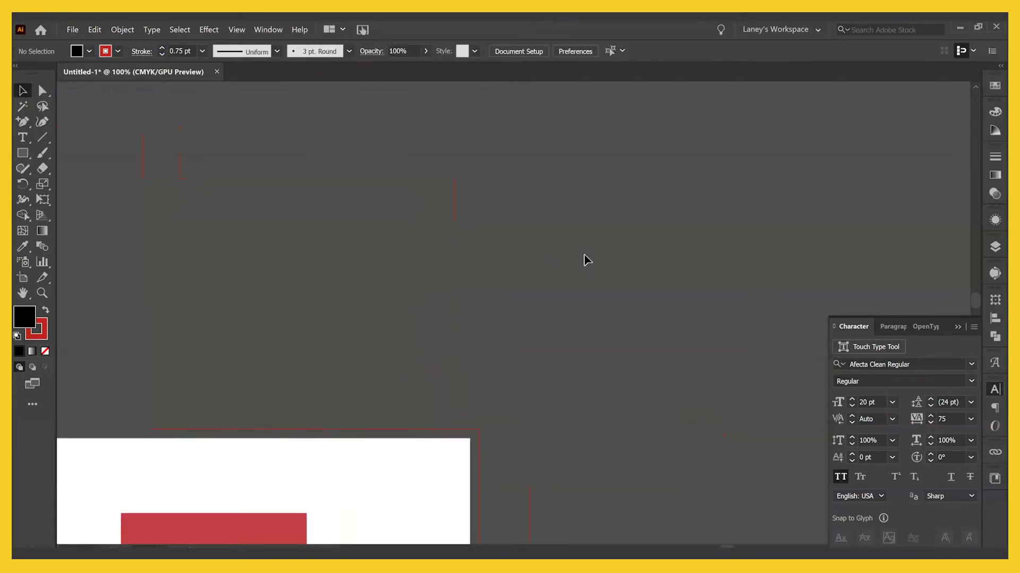
click(587, 341)
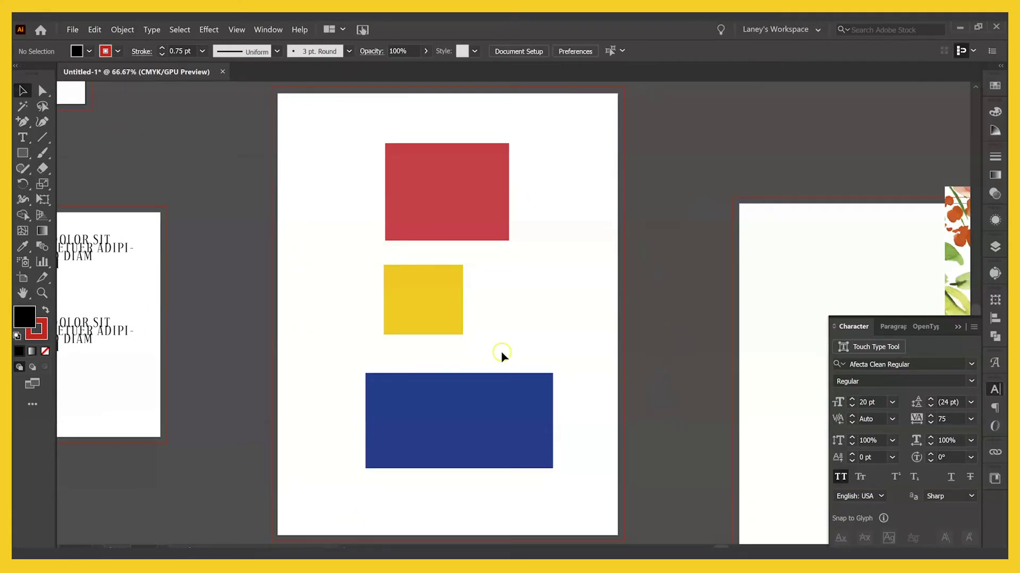
drag(333, 167, 501, 436)
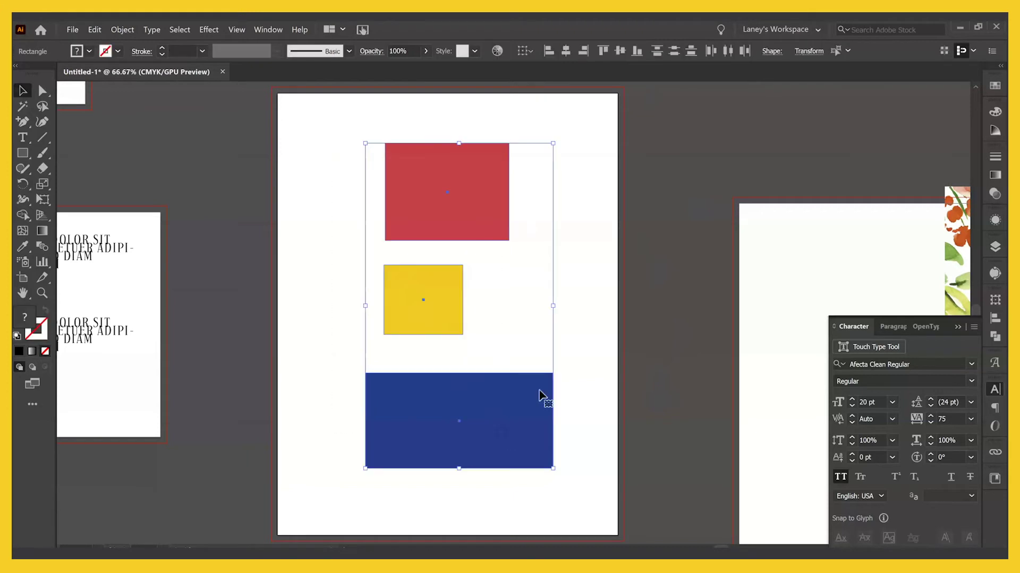
click(524, 51)
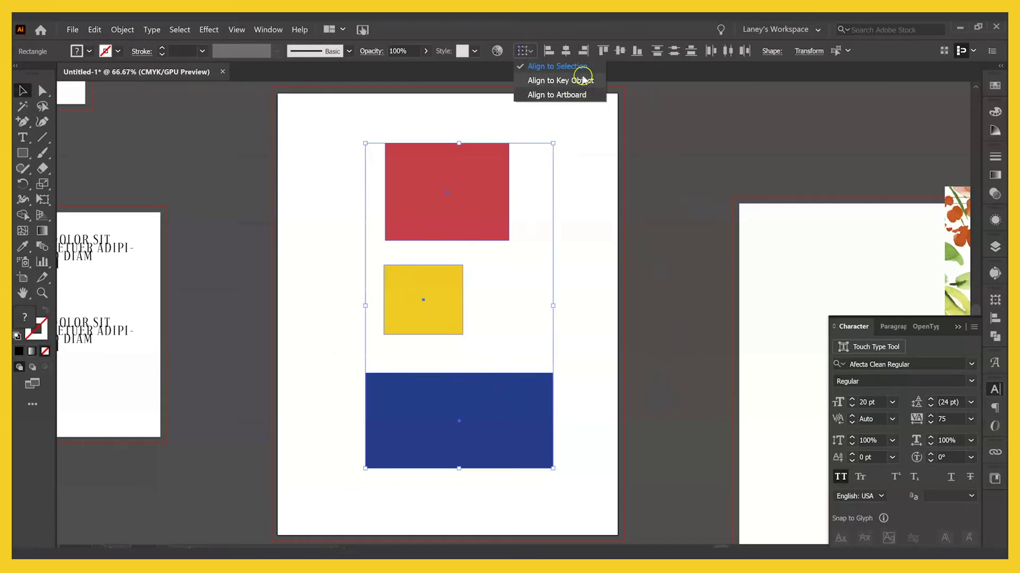
click(559, 95)
click(565, 51)
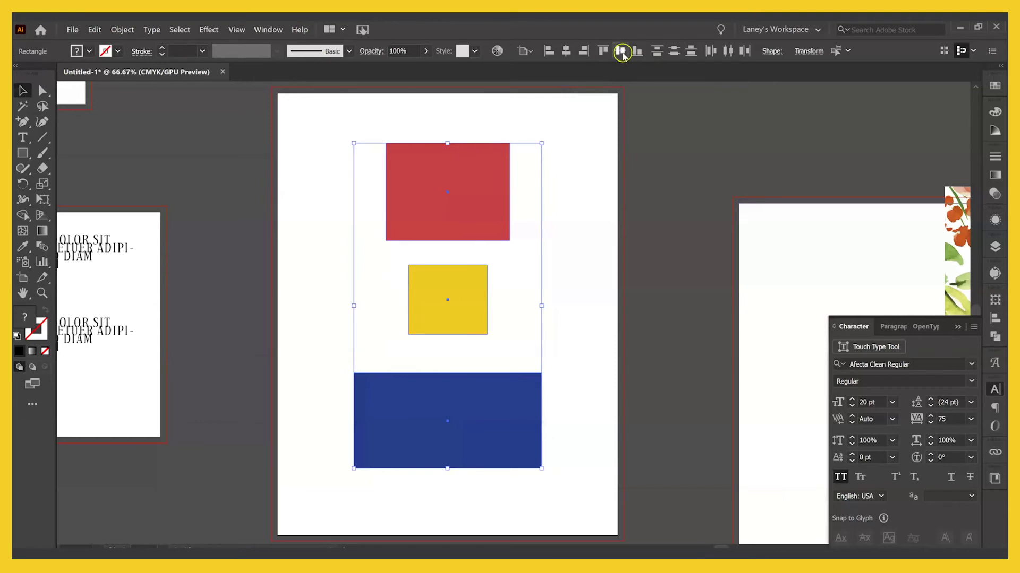
click(620, 51)
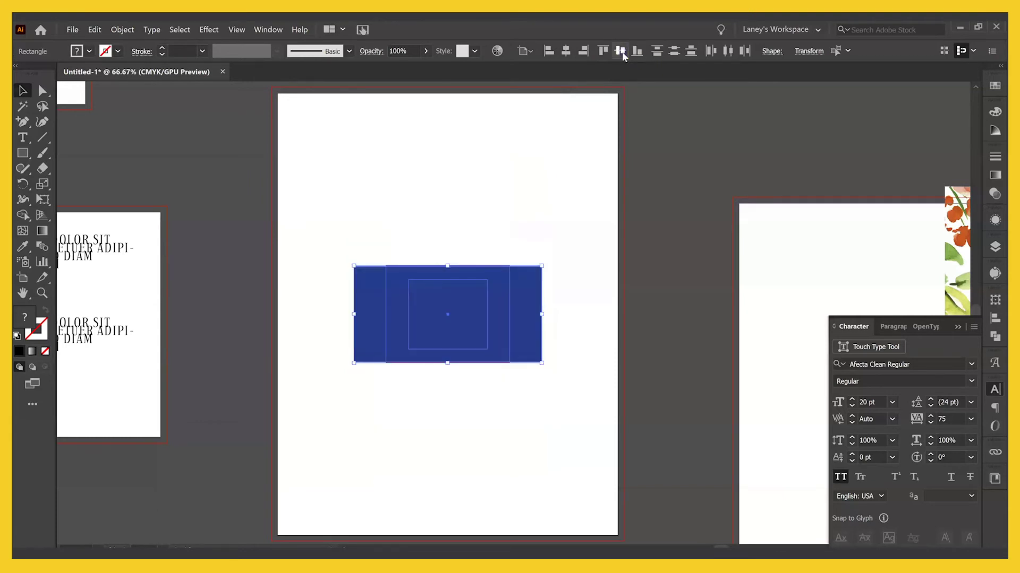
key(ctrl+z)
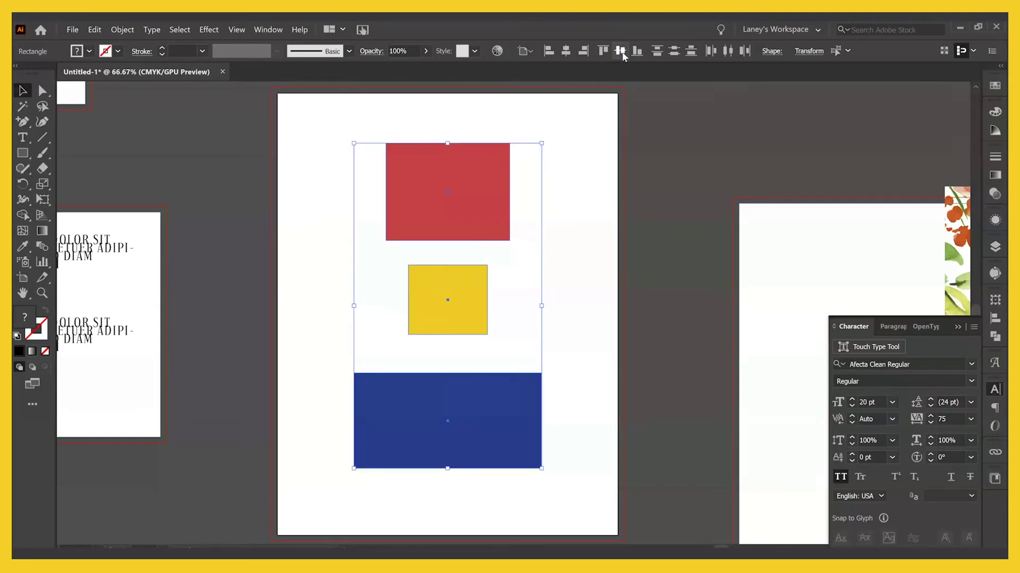
- Group the rectangles, try centring them vertically, then undo and deselect
key(ctrl+g)
click(621, 57)
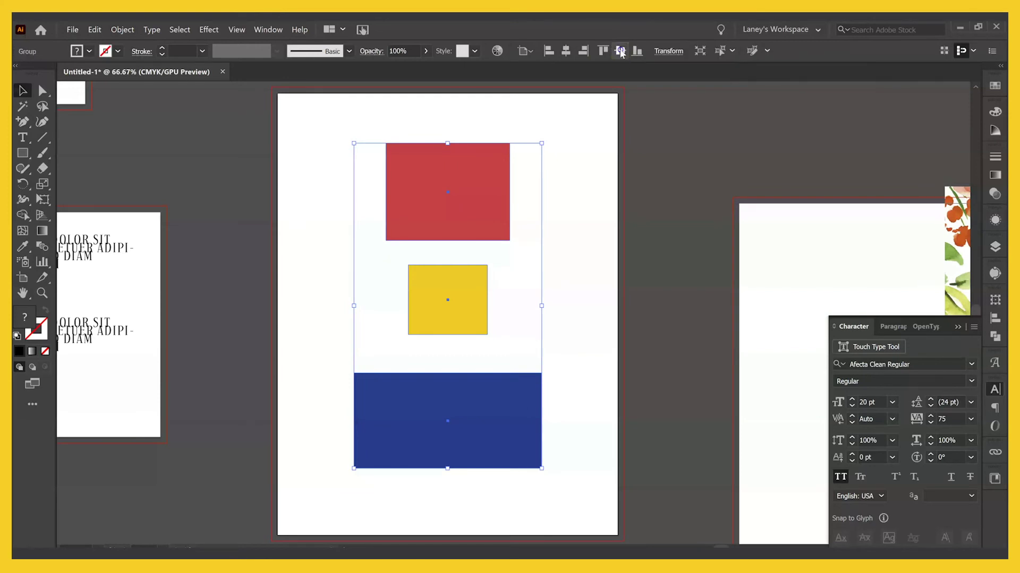
click(621, 52)
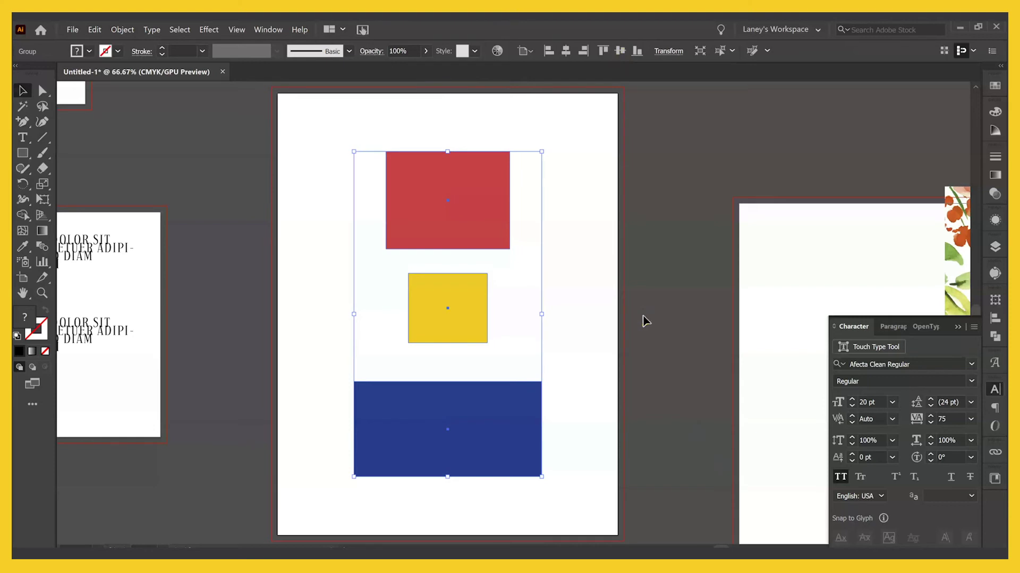
key(ctrl+z)
click(357, 141)
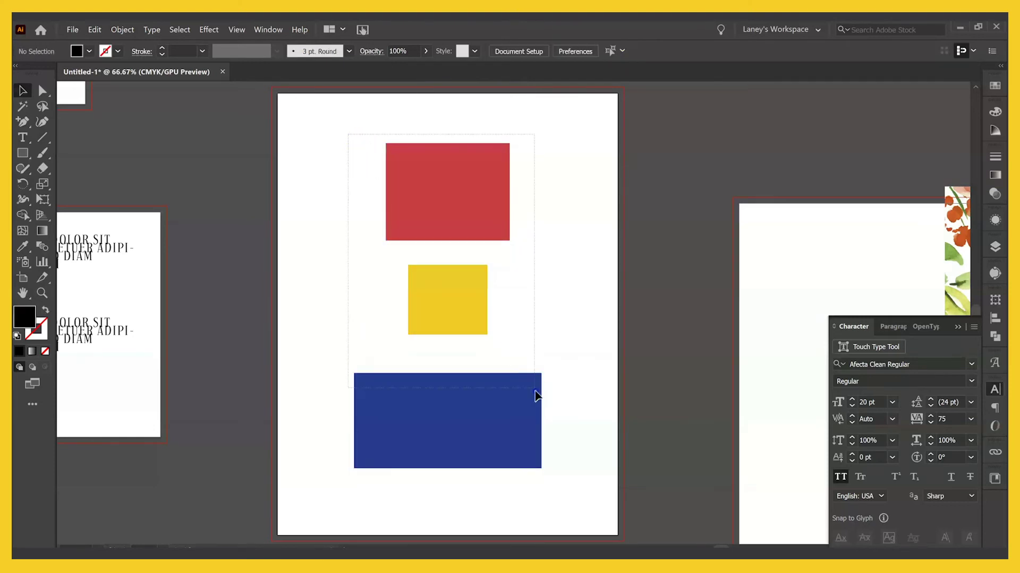
- Left-align the three rectangles to the blue rectangle as key object
click(537, 393)
click(528, 52)
click(537, 65)
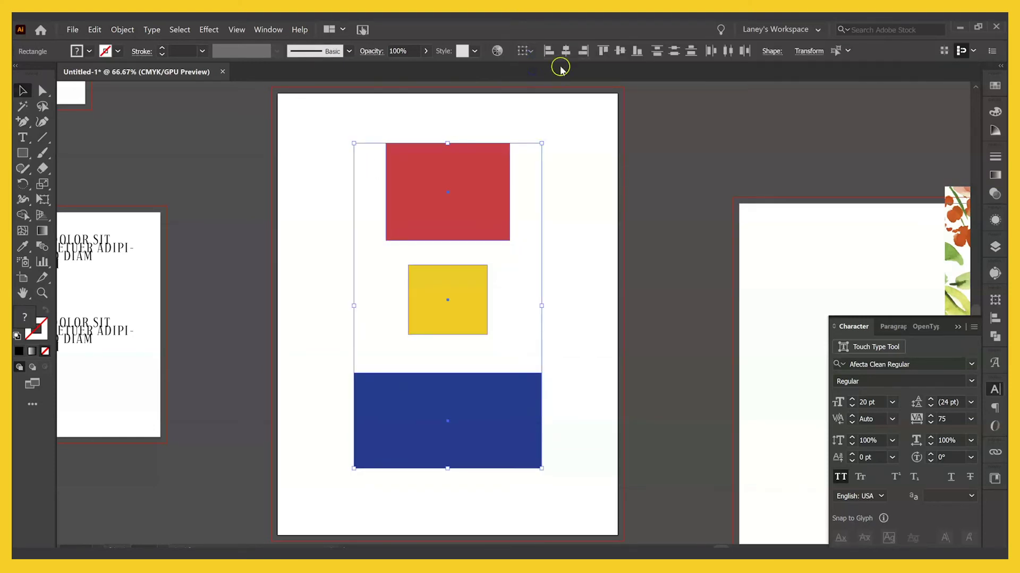
click(548, 54)
click(352, 380)
click(549, 53)
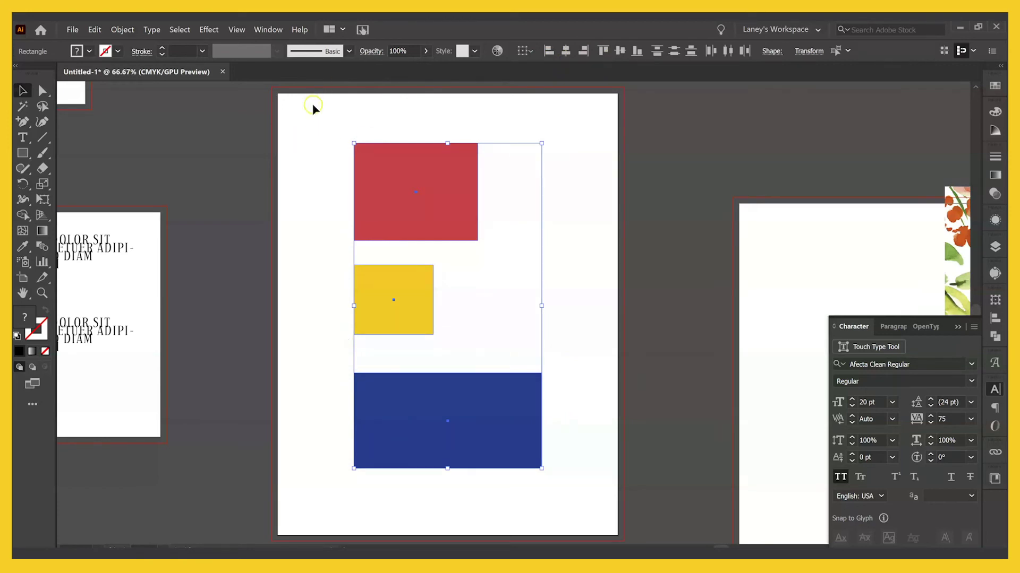
- Select the top Lorem ipsum area text box and switch its paragraph from centred to Align Right
click(310, 353)
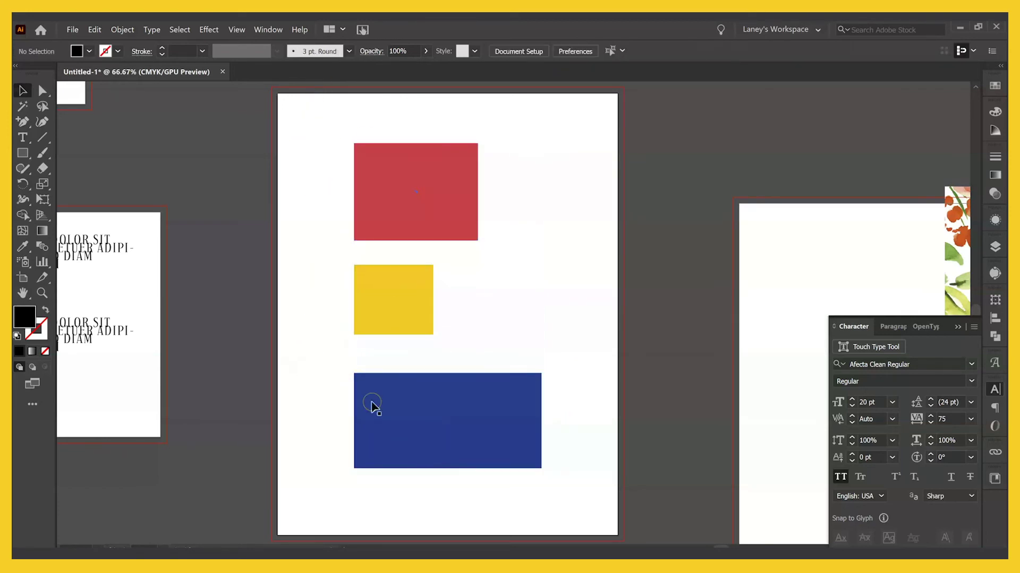
scroll(203, 255, left, 3)
scroll(204, 255, left, 2)
double_click(291, 255)
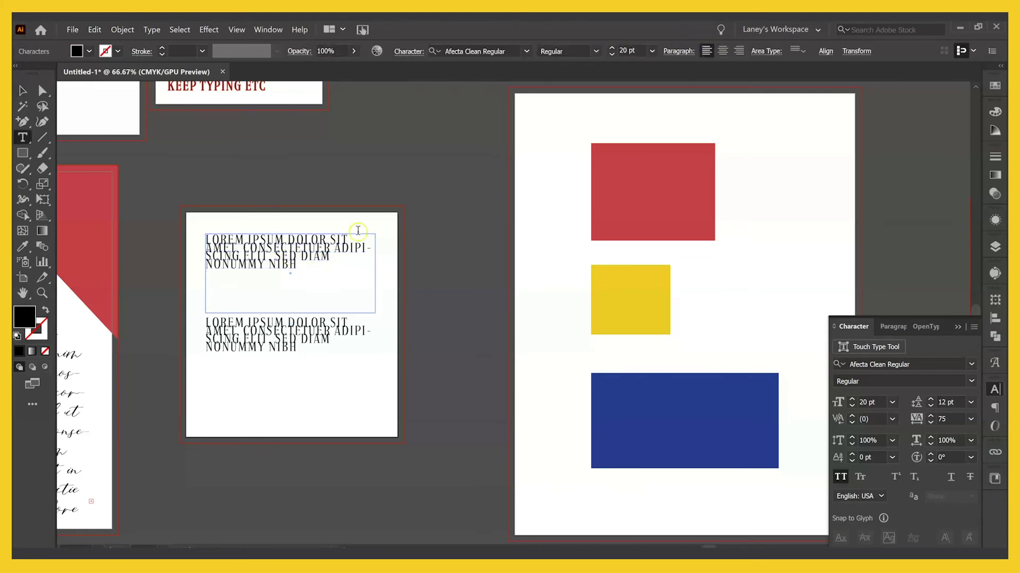
key(ctrl+a)
key(Escape)
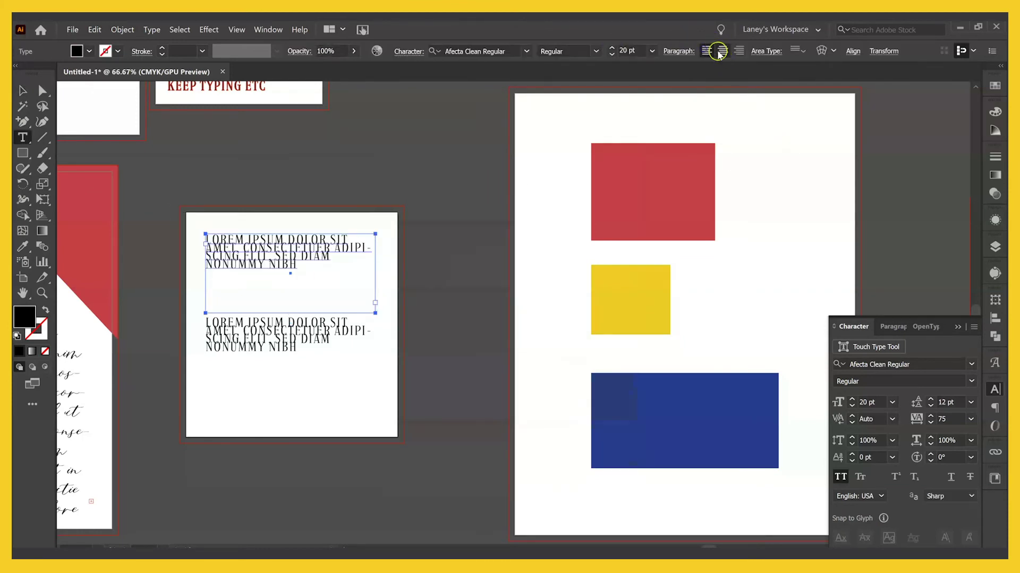
click(722, 50)
click(739, 50)
- Undo the stray LOREM IPSUM placeholder text and deselect the text box
click(355, 286)
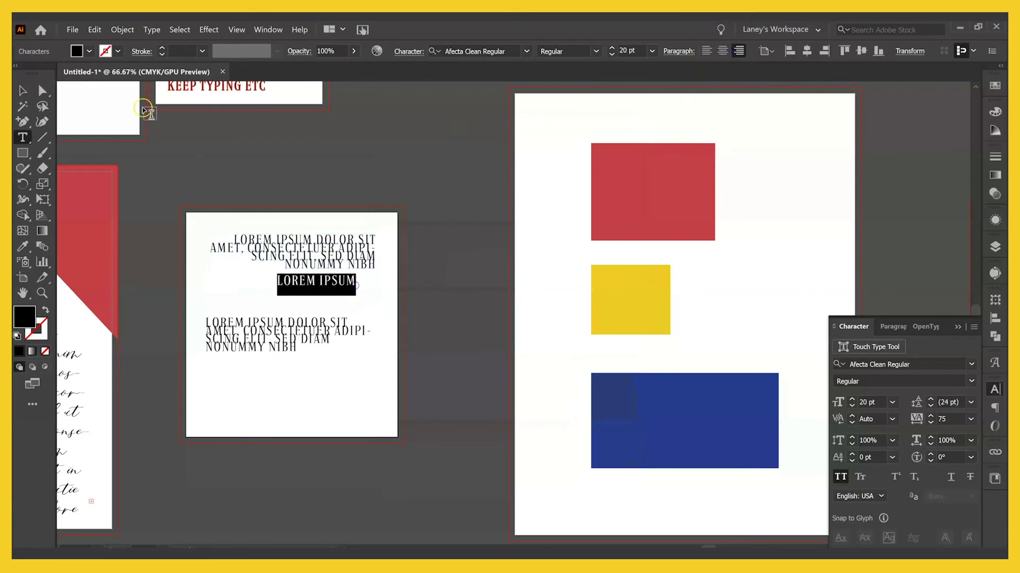
click(23, 92)
key(ctrl+z)
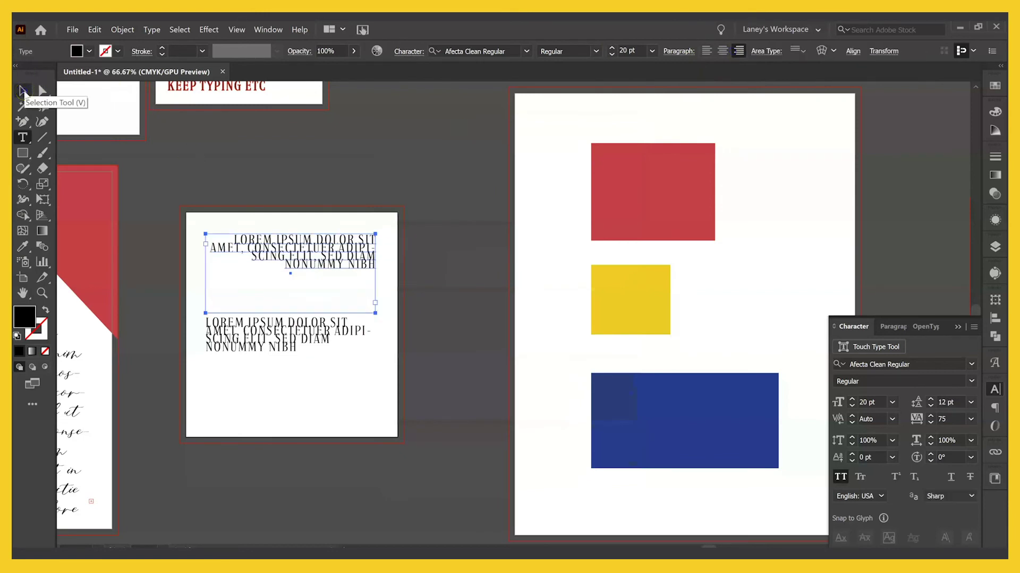
click(473, 345)
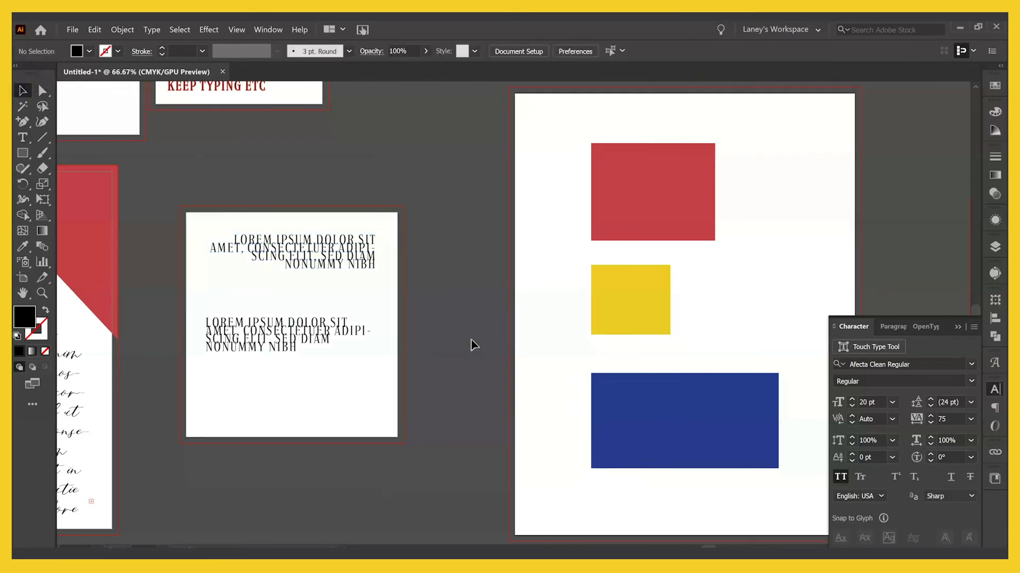